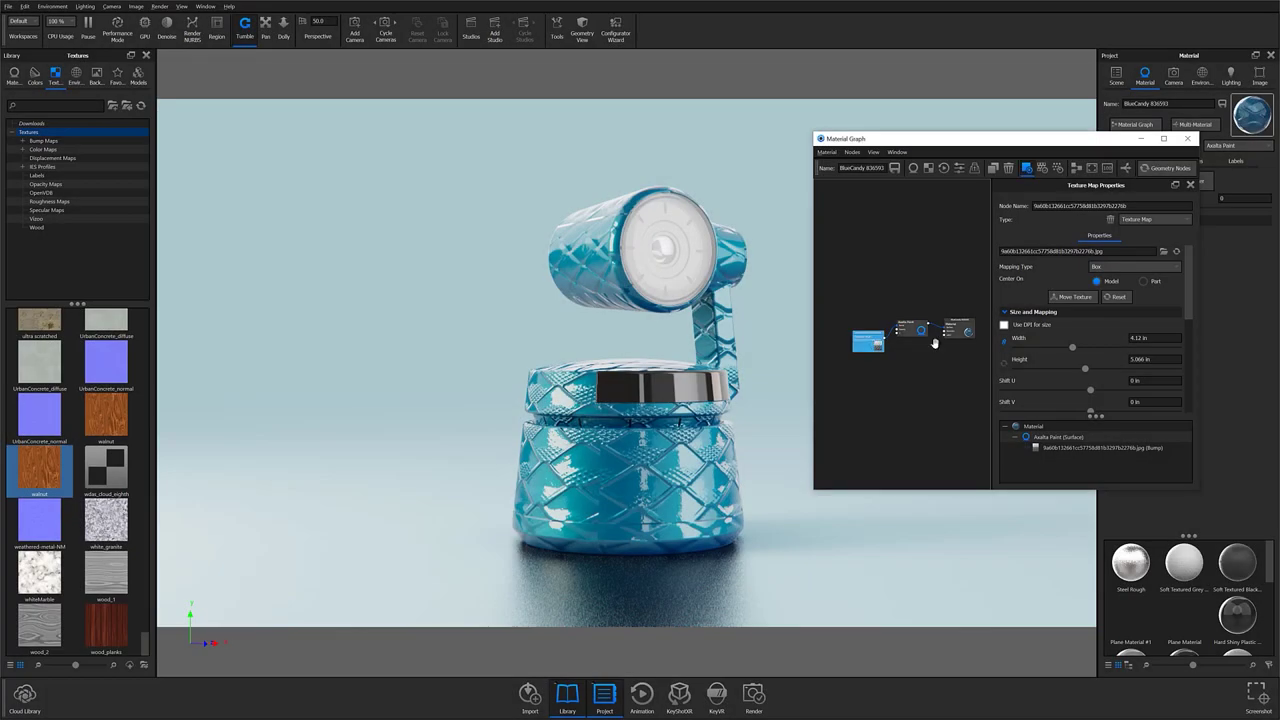
Shrink the image bump texture and try Cylinder, UV, Camera and other mapping types
{"action": "left_click_drag", "start_coordinate": [1072, 347], "coordinate": [1046, 345]}
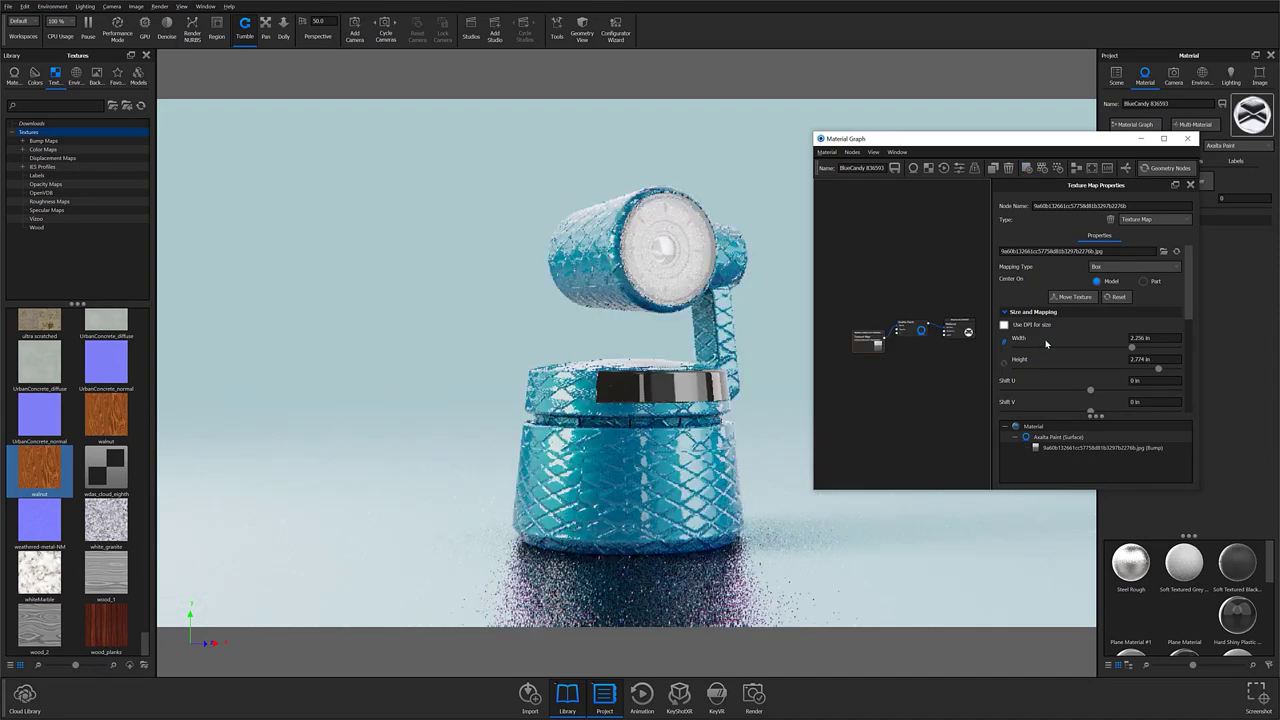
{"action": "left_click", "coordinate": [1136, 267]}
{"action": "left_click", "coordinate": [1139, 288]}
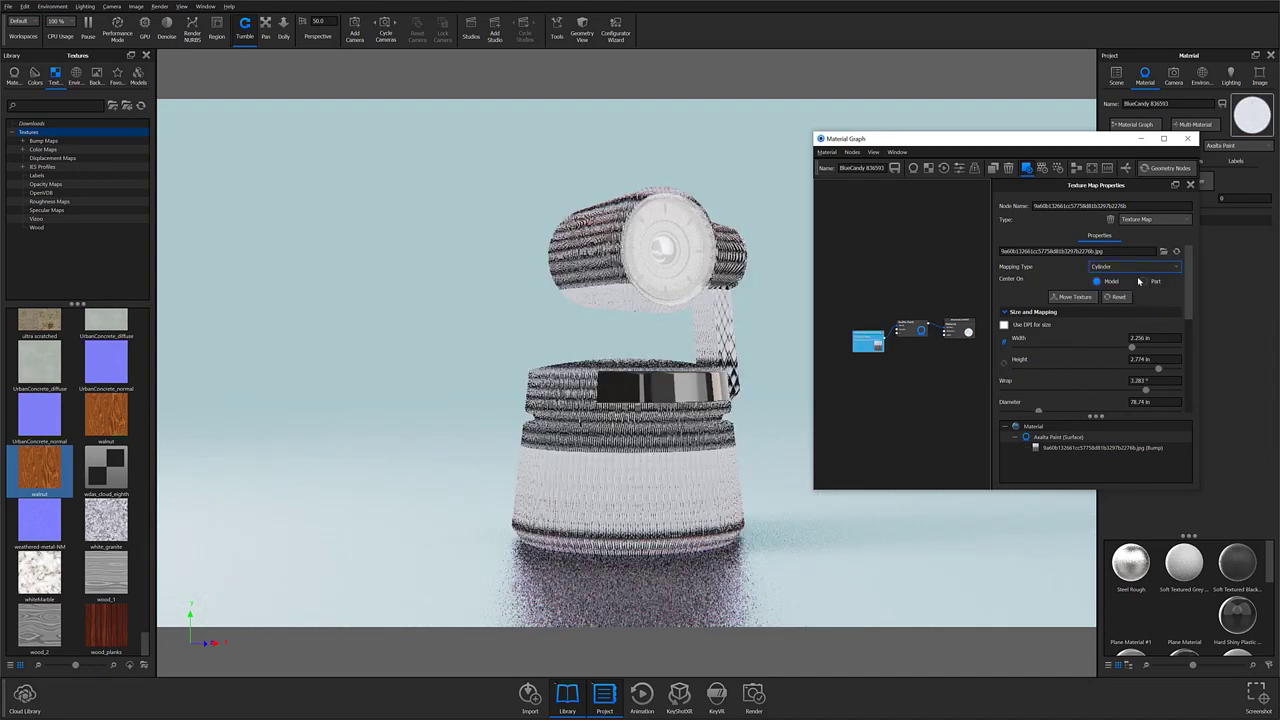
{"action": "left_click", "coordinate": [1134, 267]}
{"action": "left_click", "coordinate": [1133, 302]}
{"action": "left_click", "coordinate": [1133, 267]}
{"action": "left_click", "coordinate": [1133, 309]}
{"action": "left_click", "coordinate": [1121, 267]}
{"action": "left_click", "coordinate": [1133, 281]}
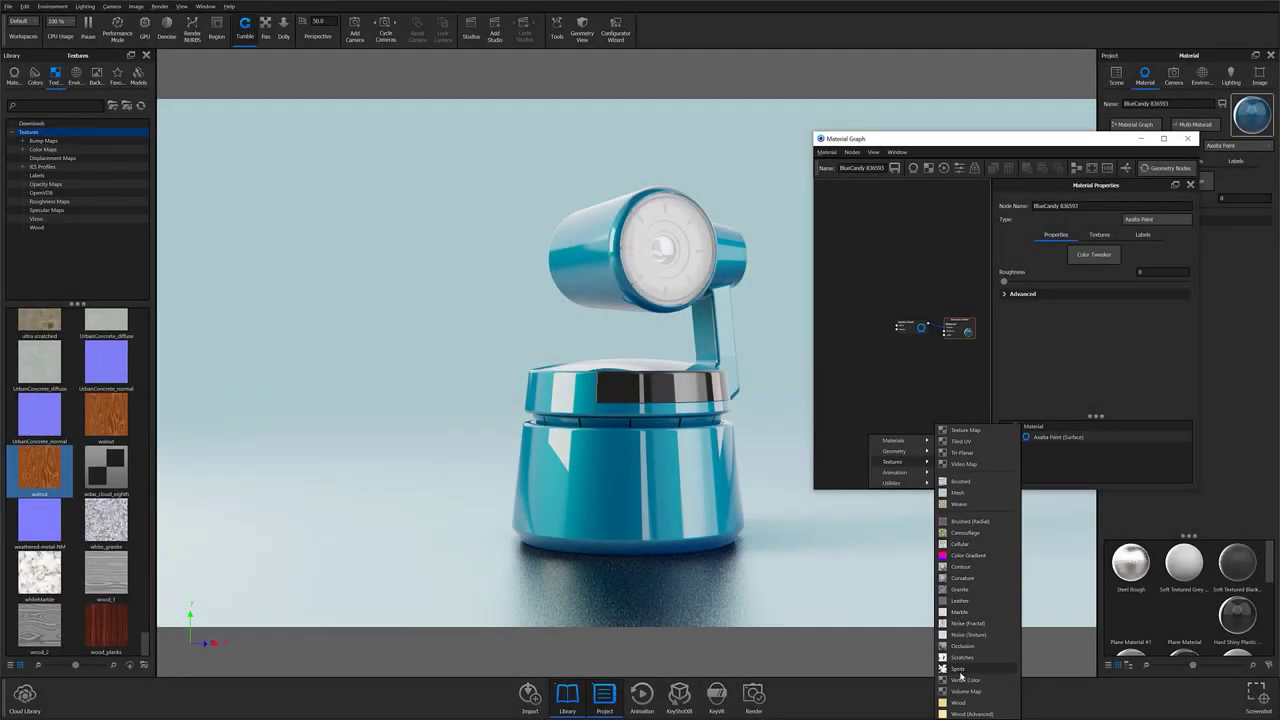
Add a Spots texture node wired to the paint's Bump input and set its bump height to 10
{"action": "left_click", "coordinate": [958, 668]}
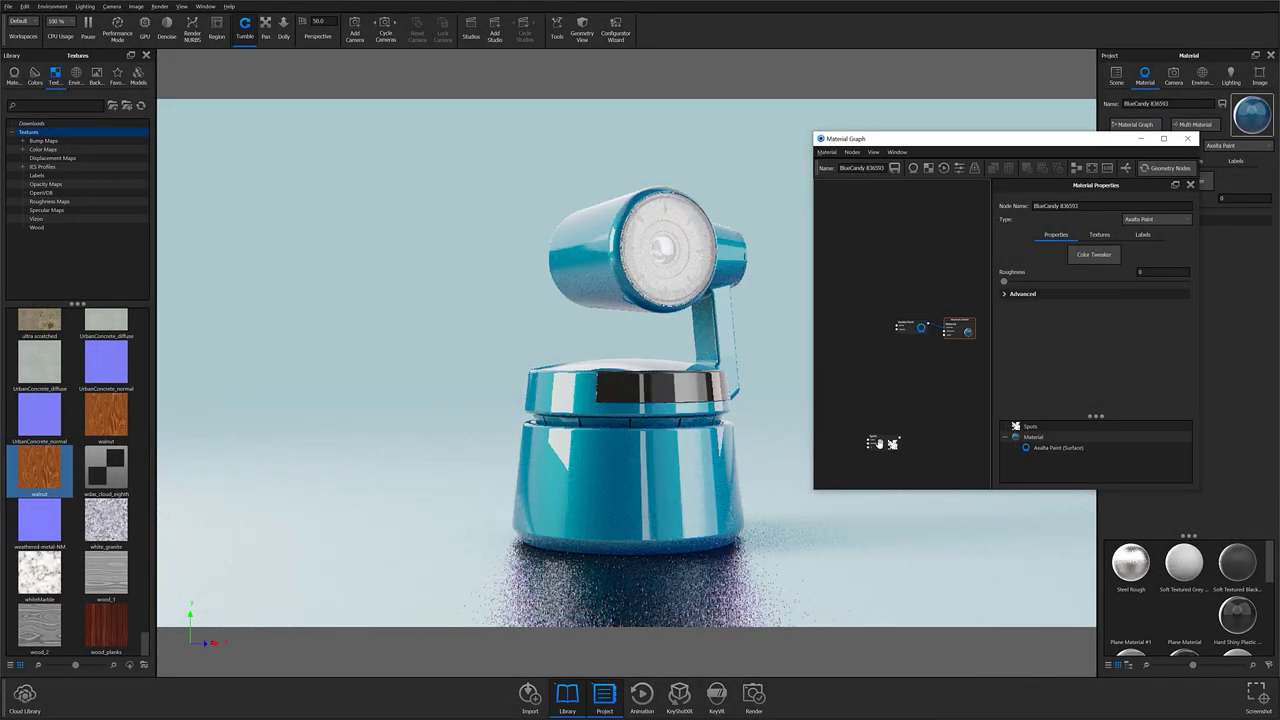
{"action": "mouse_move", "coordinate": [872, 440]}
{"action": "left_mouse_down"}
{"action": "mouse_move", "coordinate": [858, 333]}
{"action": "mouse_move", "coordinate": [899, 329]}
{"action": "left_mouse_up"}
{"action": "left_click", "coordinate": [917, 331]}
{"action": "left_click", "coordinate": [858, 333]}
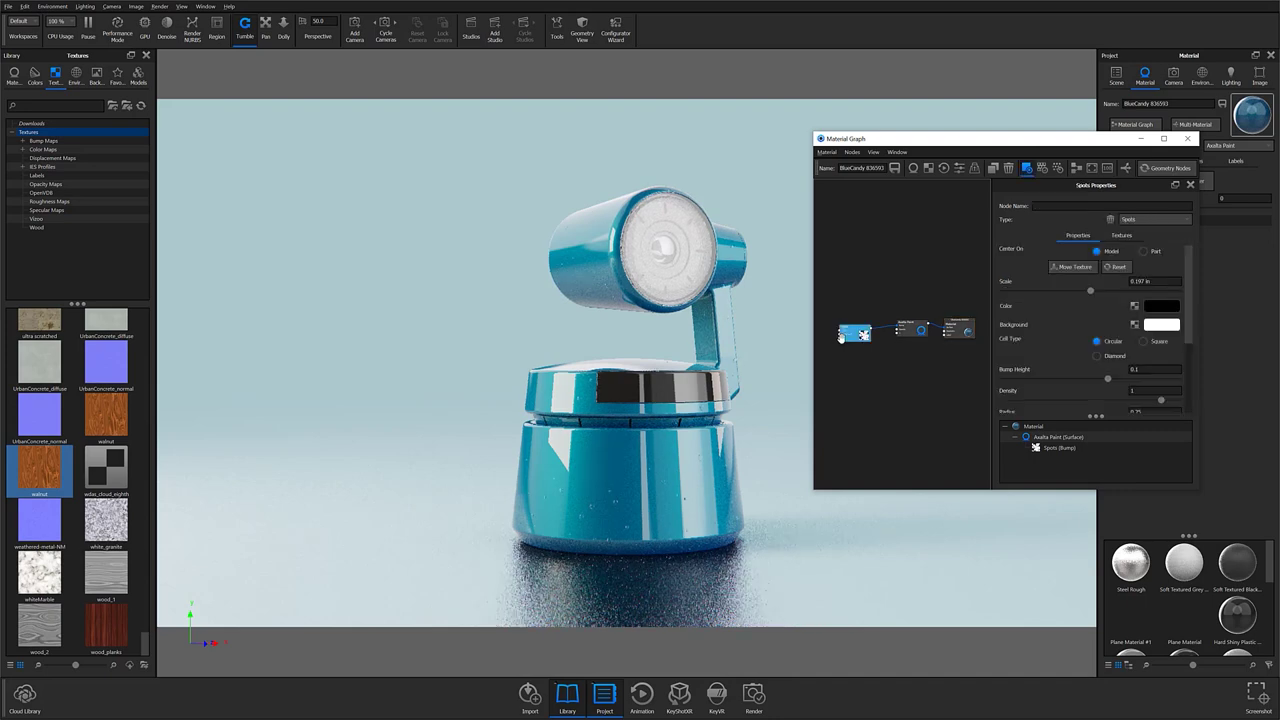
{"action": "scroll", "coordinate": [1163, 296], "scroll_direction": "down", "scroll_amount": 2}
{"action": "left_click_drag", "start_coordinate": [1108, 298], "coordinate": [1126, 298]}
{"action": "type", "text": "1"}
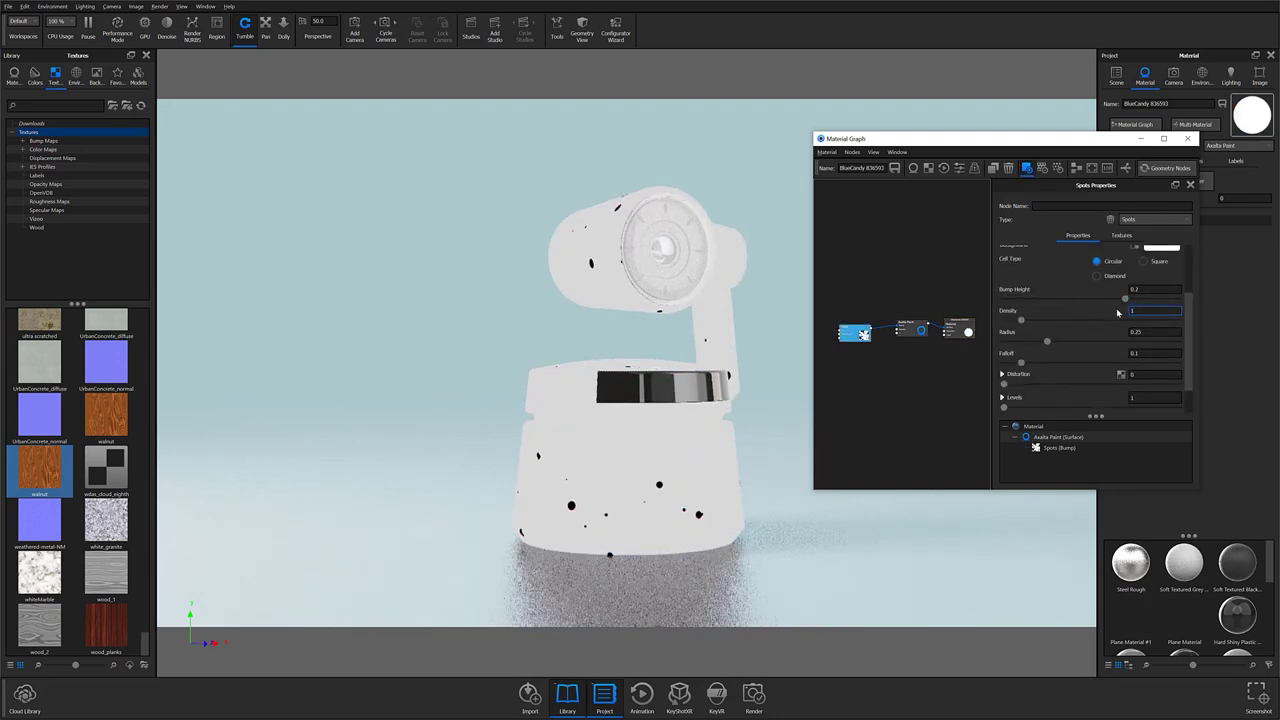
{"action": "type", "text": "0"}
Raise Spots density and radius, add distortion and more levels, and keep Invert on
{"action": "left_click_drag", "start_coordinate": [1061, 341], "coordinate": [1154, 320]}
{"action": "left_click", "coordinate": [1002, 374]}
{"action": "left_click_drag", "start_coordinate": [1157, 342], "coordinate": [1089, 342]}
{"action": "left_click", "coordinate": [1086, 370]}
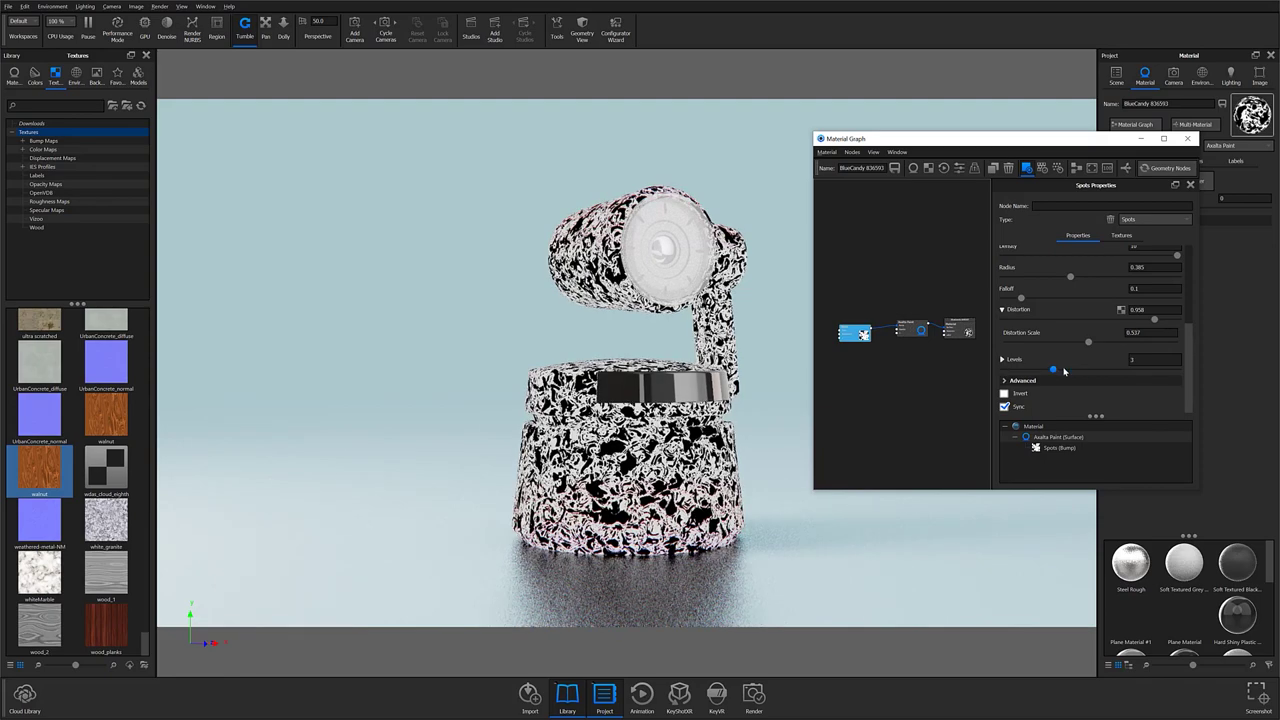
{"action": "left_click", "coordinate": [1019, 394]}
{"action": "left_click", "coordinate": [1019, 394]}
Compare the Spots preview with the full material, then shrink the spots to 2 in scale
{"action": "left_click", "coordinate": [862, 336]}
{"action": "left_click", "coordinate": [862, 336]}
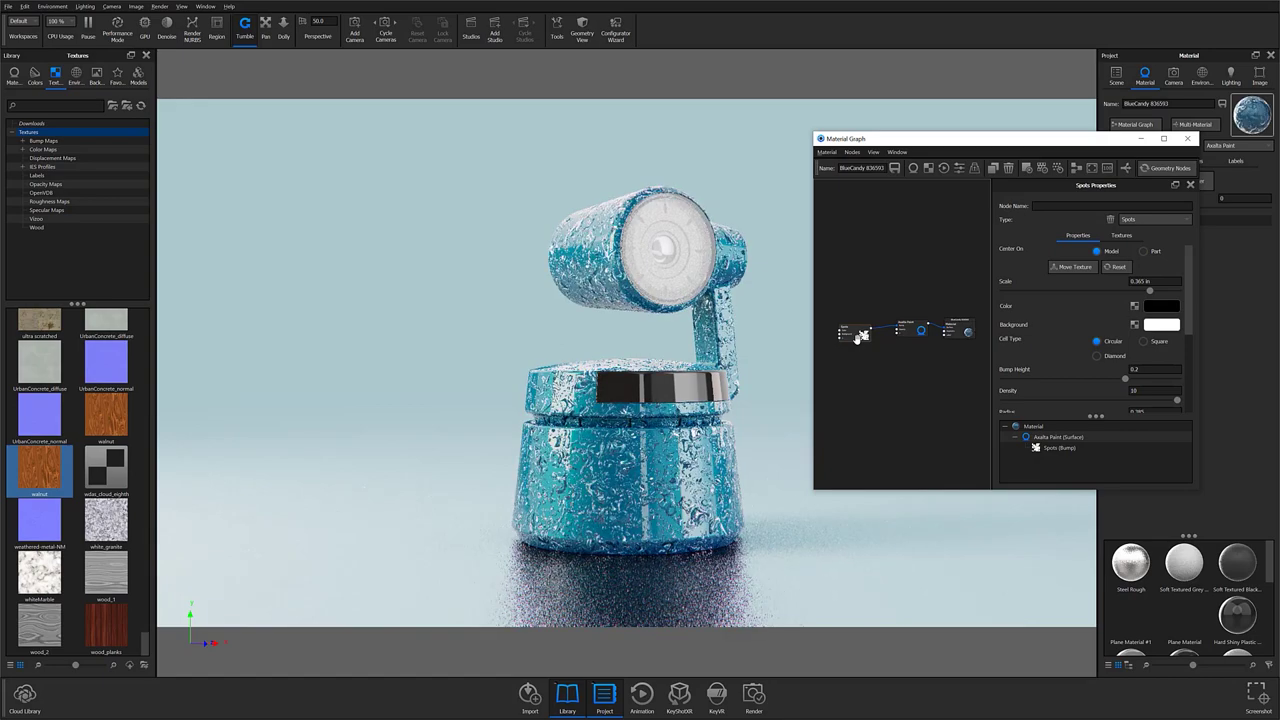
{"action": "left_click", "coordinate": [862, 336]}
{"action": "left_click", "coordinate": [862, 336]}
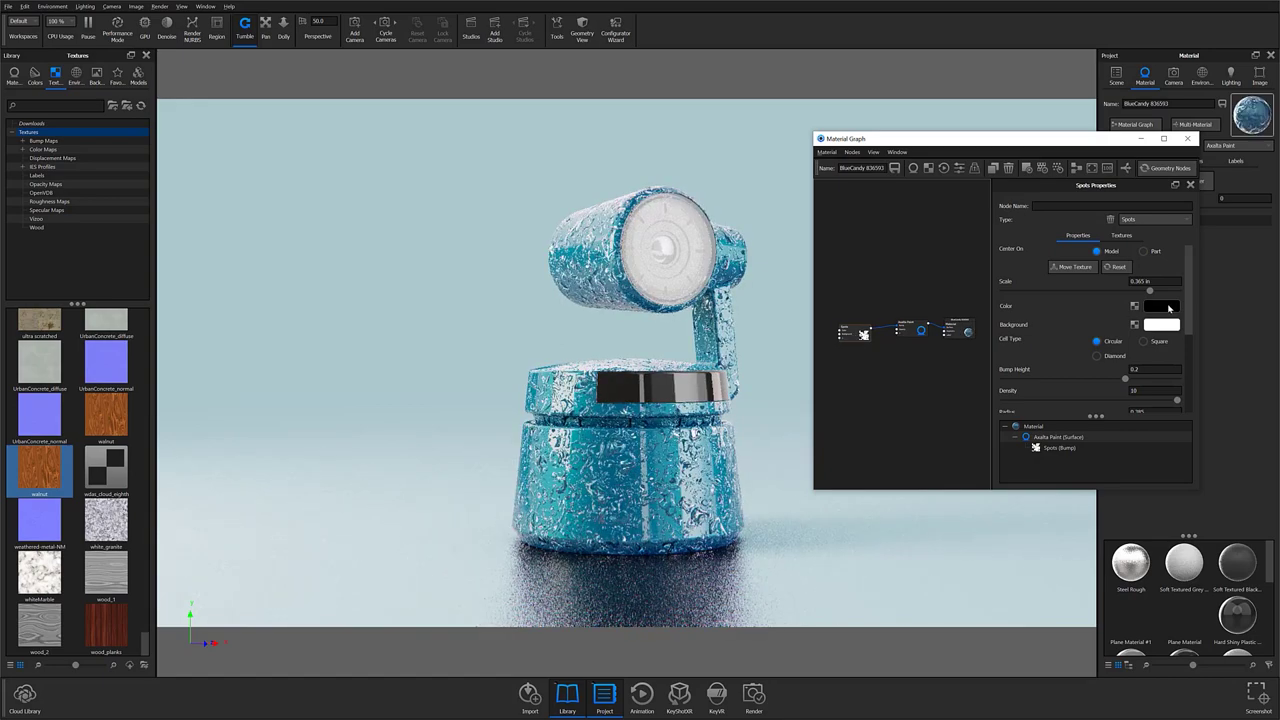
{"action": "left_click", "coordinate": [1097, 342]}
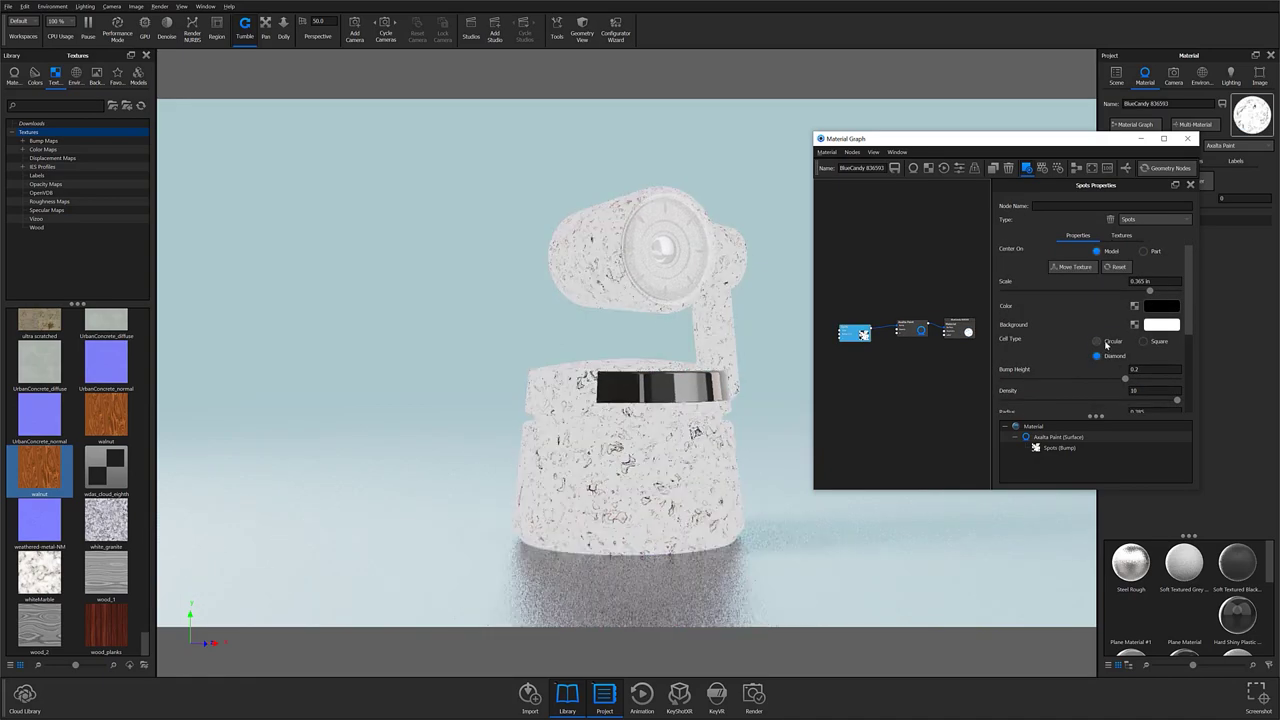
{"action": "left_click_drag", "start_coordinate": [1150, 290], "coordinate": [1046, 291]}
{"action": "double_click", "coordinate": [1150, 281]}
{"action": "type", "text": "2"}
{"action": "key", "text": "Return"}
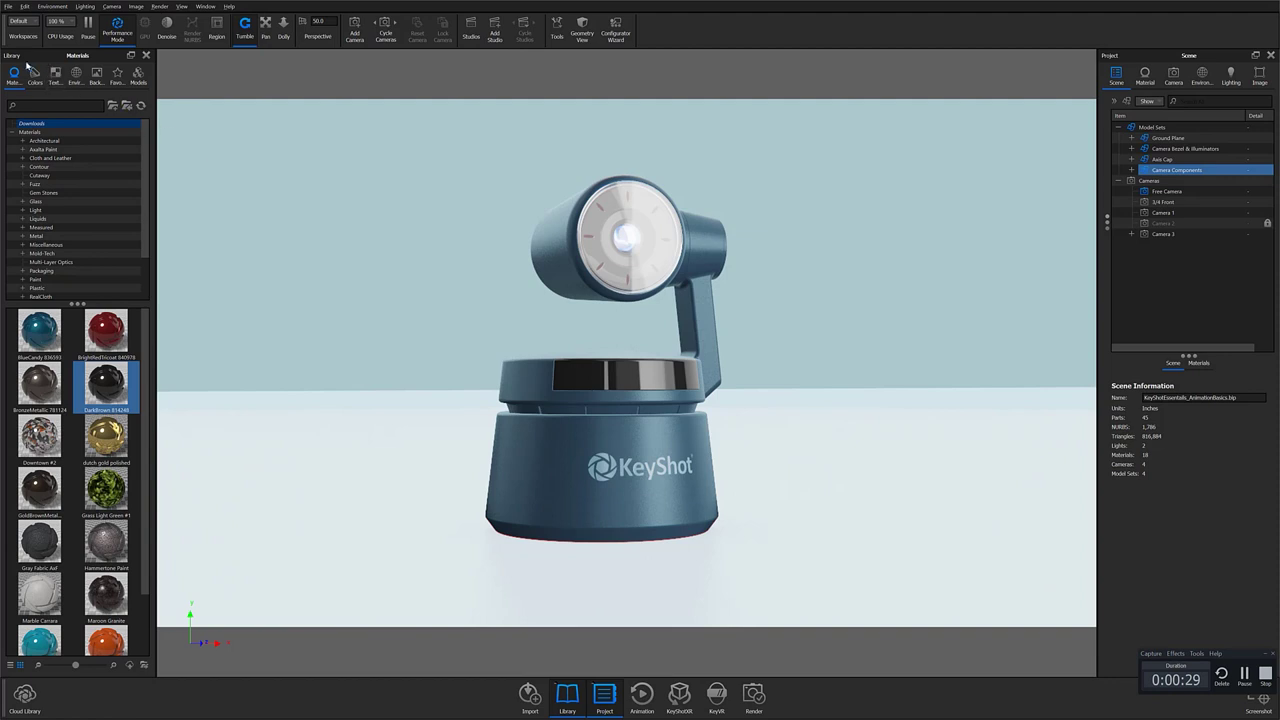
Browse bump and colour maps, preview asphalt and black_granite, then show the Labels folder
{"action": "left_click", "coordinate": [18, 56]}
{"action": "left_click", "coordinate": [55, 71]}
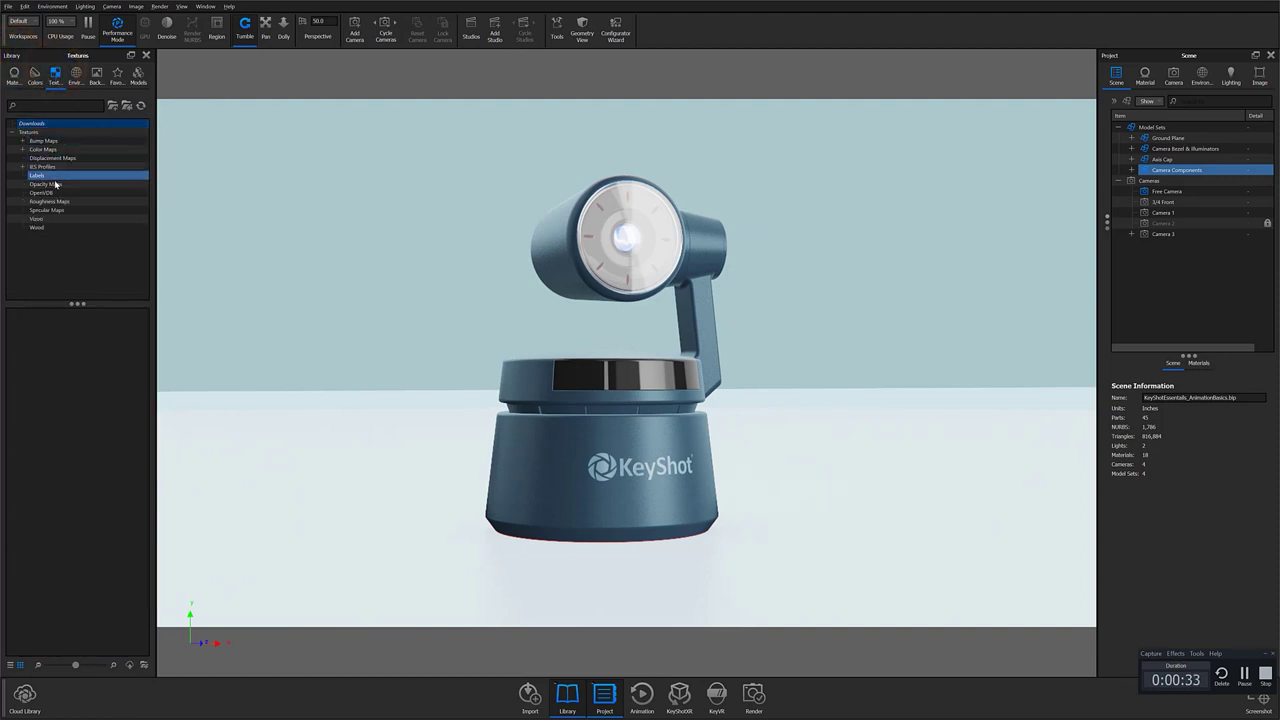
{"action": "left_click", "coordinate": [56, 141]}
{"action": "left_click", "coordinate": [52, 149]}
{"action": "left_click_drag", "start_coordinate": [44, 321], "coordinate": [163, 381]}
{"action": "left_click_drag", "start_coordinate": [106, 330], "coordinate": [74, 312]}
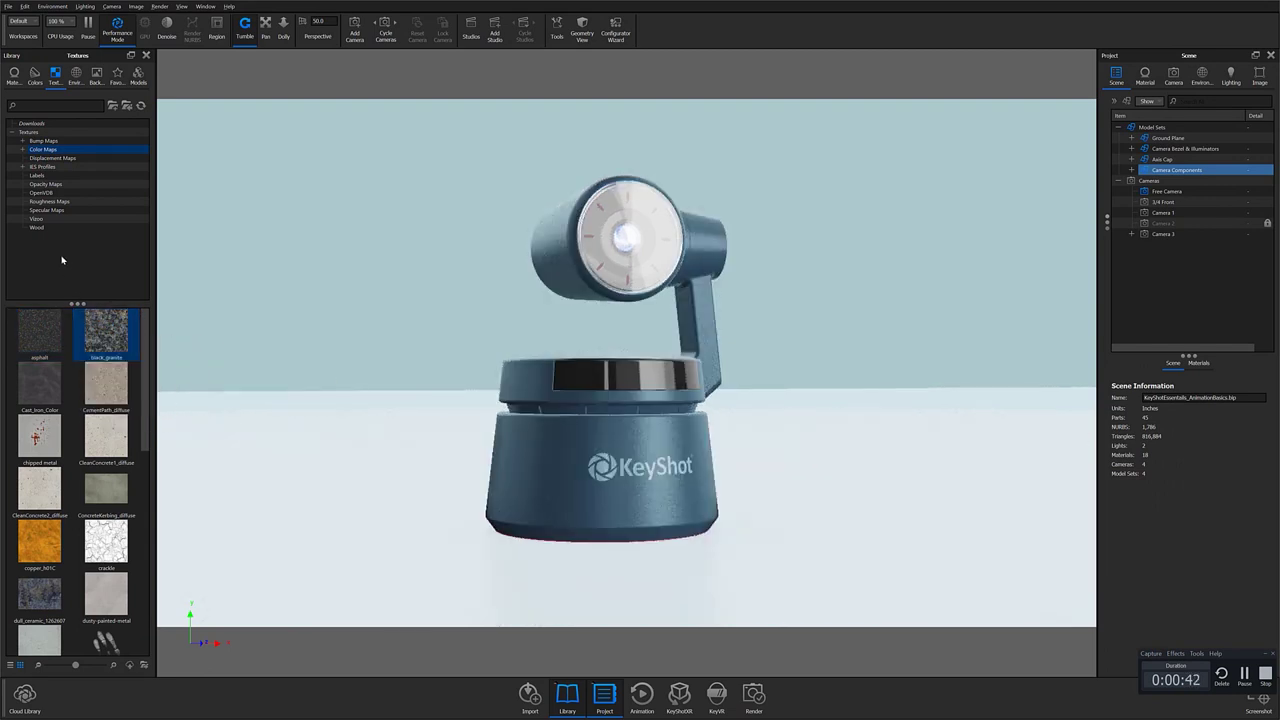
{"action": "left_click", "coordinate": [38, 176]}
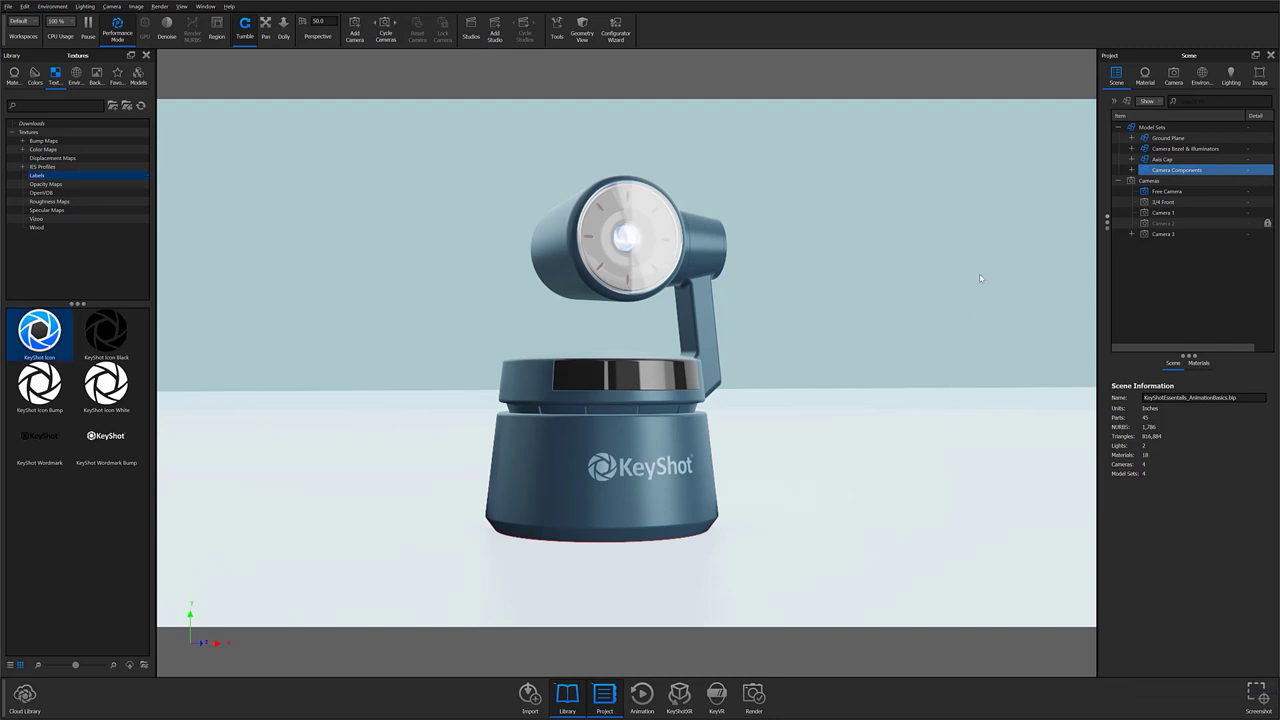
{"action": "left_click", "coordinate": [1113, 60]}
Open the body's Soft Rough Black material and preview the Gravel_Displacement texture on it
{"action": "double_click", "coordinate": [574, 485]}
{"action": "left_click", "coordinate": [55, 157]}
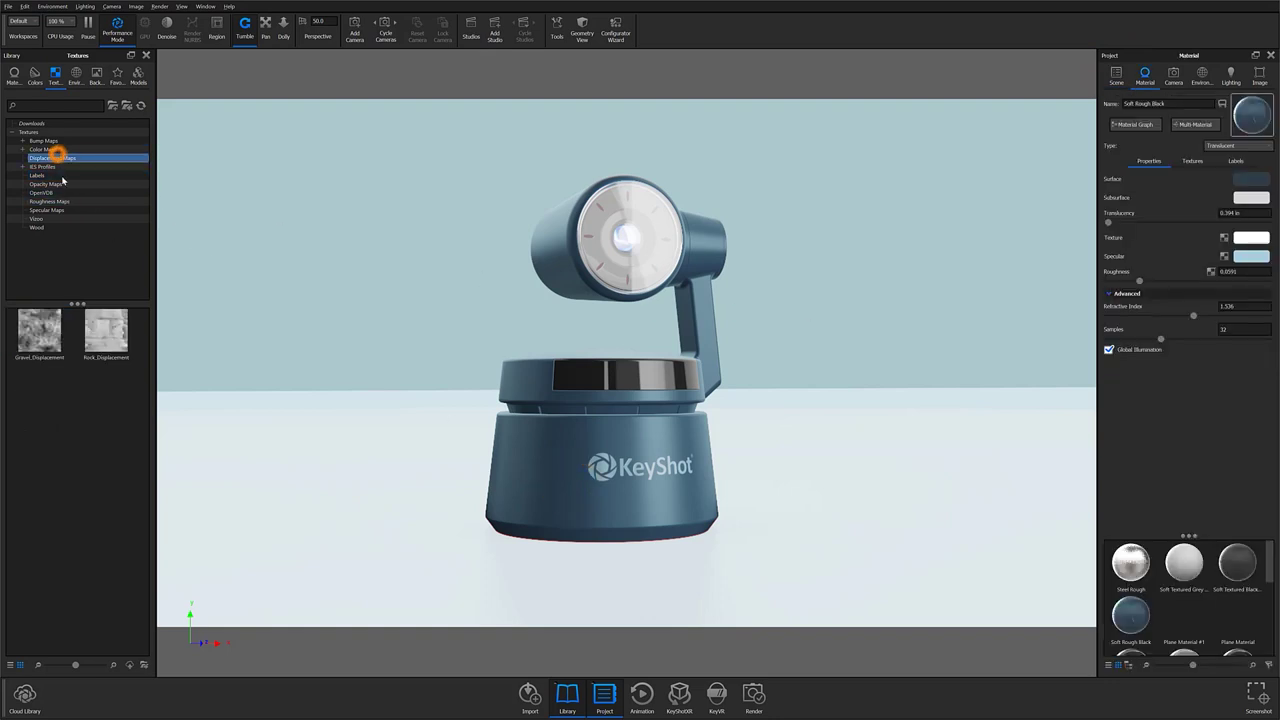
{"action": "left_click_drag", "start_coordinate": [39, 330], "coordinate": [306, 380]}
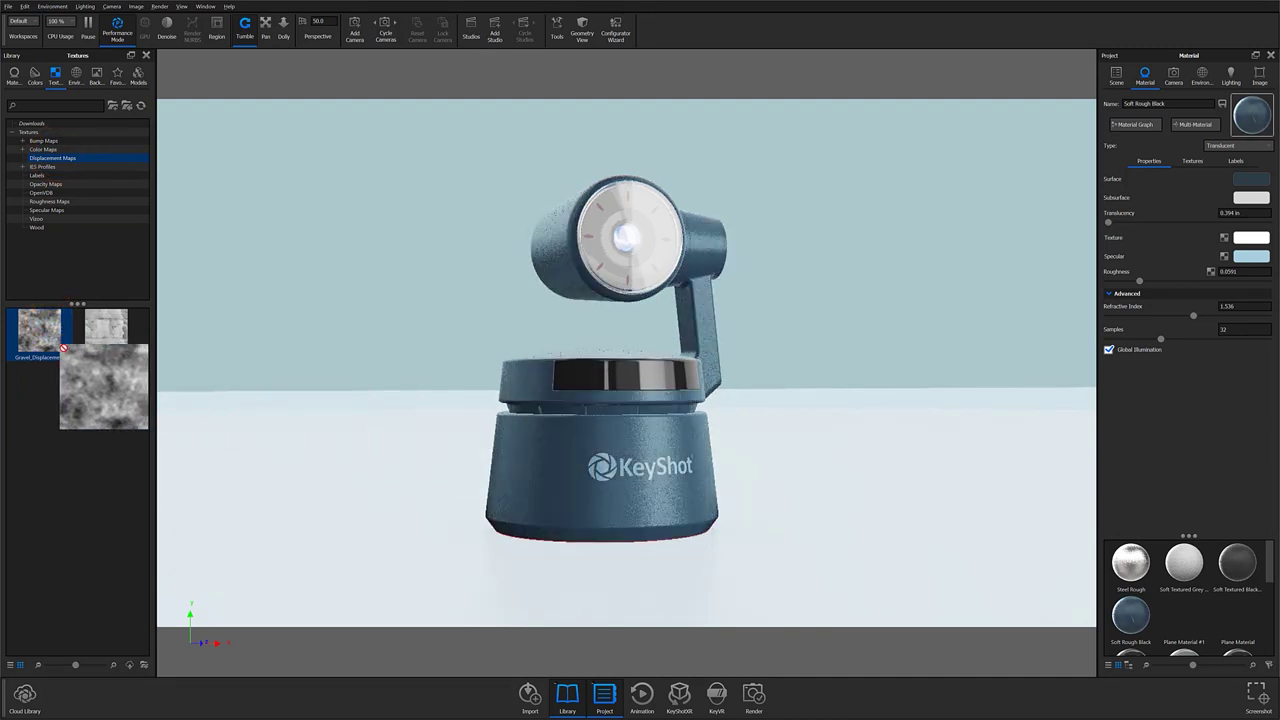
Compare the material's Textures and Labels tabs, then bring up the Bump texture type list
{"action": "left_click", "coordinate": [1141, 77]}
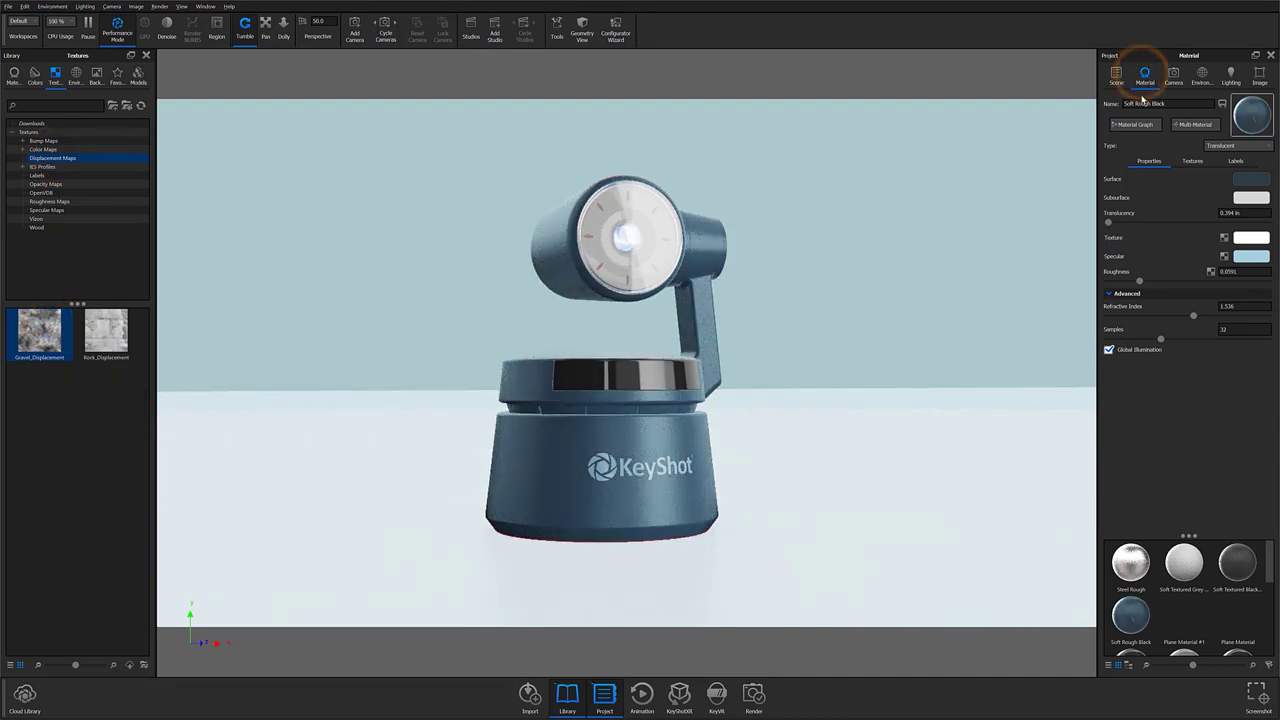
{"action": "left_click", "coordinate": [1192, 161]}
{"action": "left_click", "coordinate": [1240, 162]}
{"action": "left_click", "coordinate": [1192, 161]}
{"action": "left_click", "coordinate": [1236, 163]}
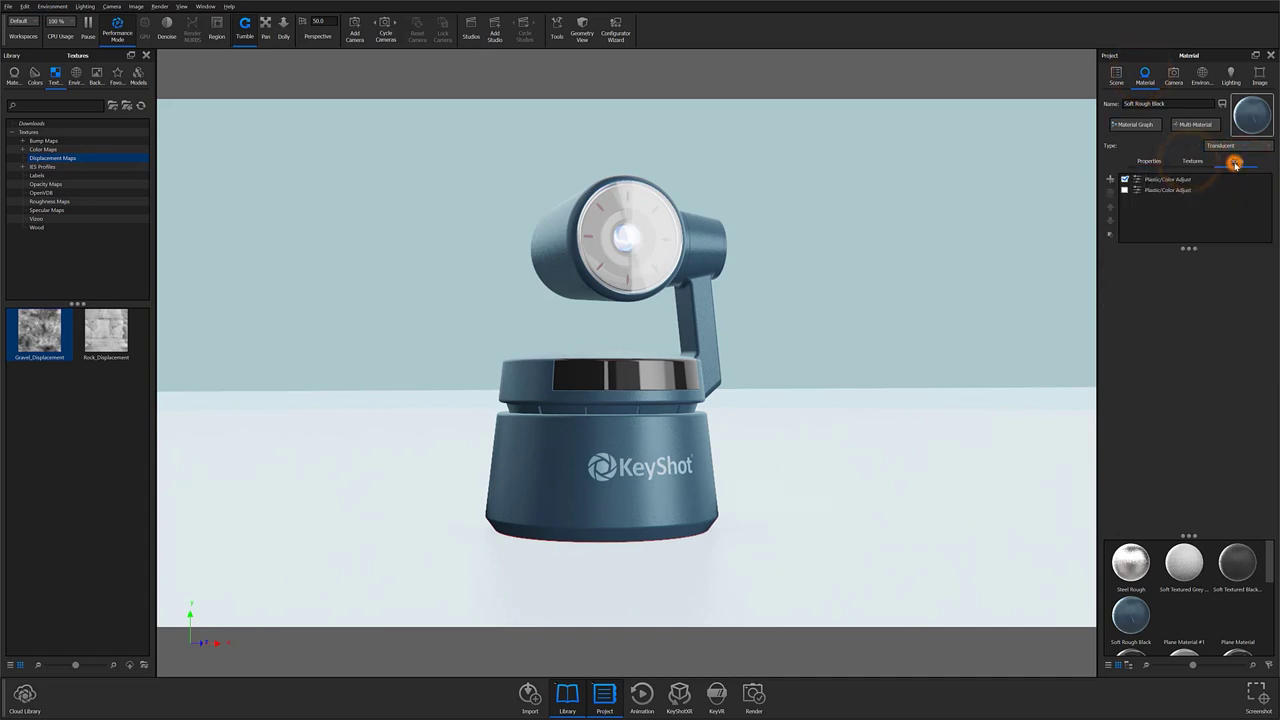
{"action": "left_click", "coordinate": [1194, 162]}
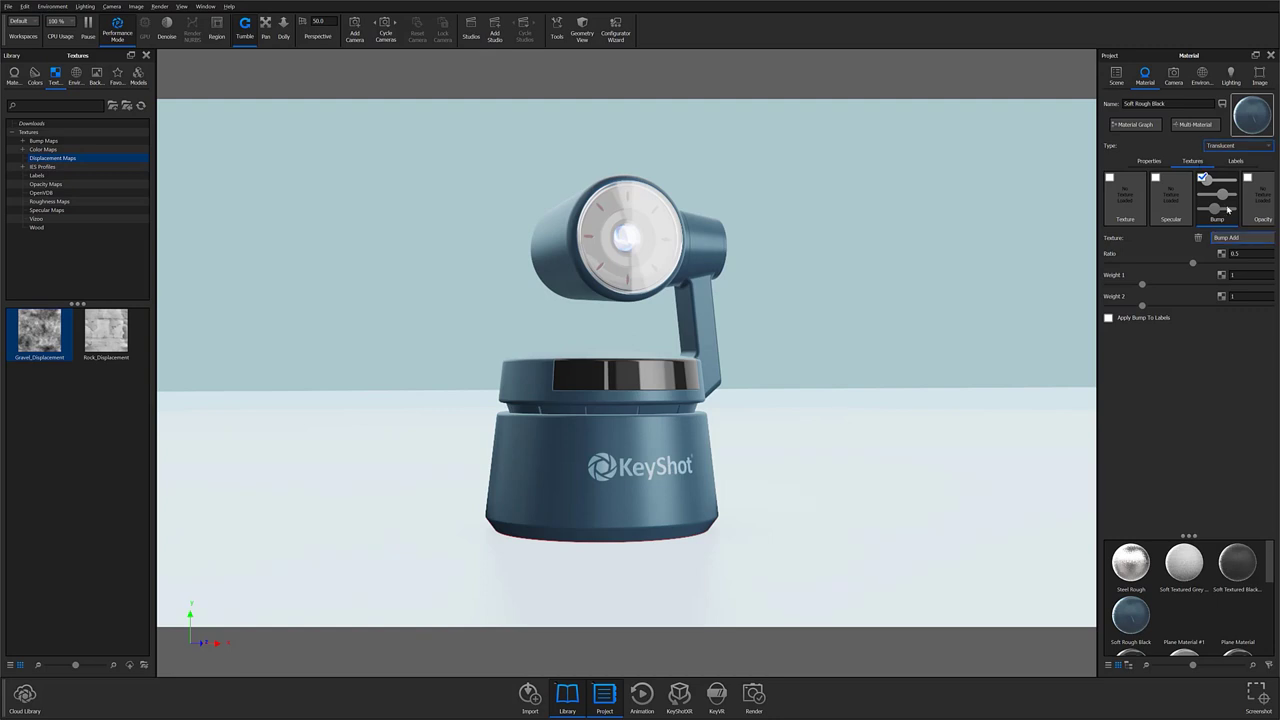
{"action": "left_click", "coordinate": [1234, 239]}
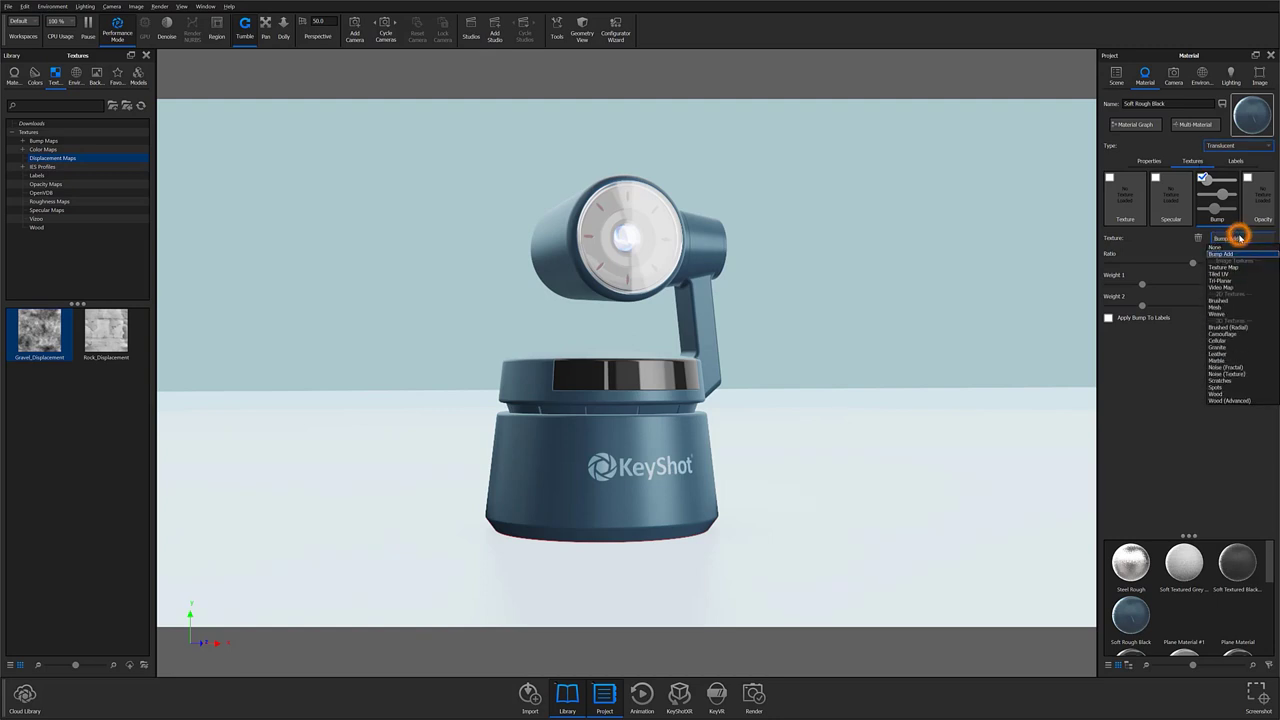
Use a Noise (Texture) bump centred on Part and move it to the base's left side
{"action": "left_click", "coordinate": [1226, 374]}
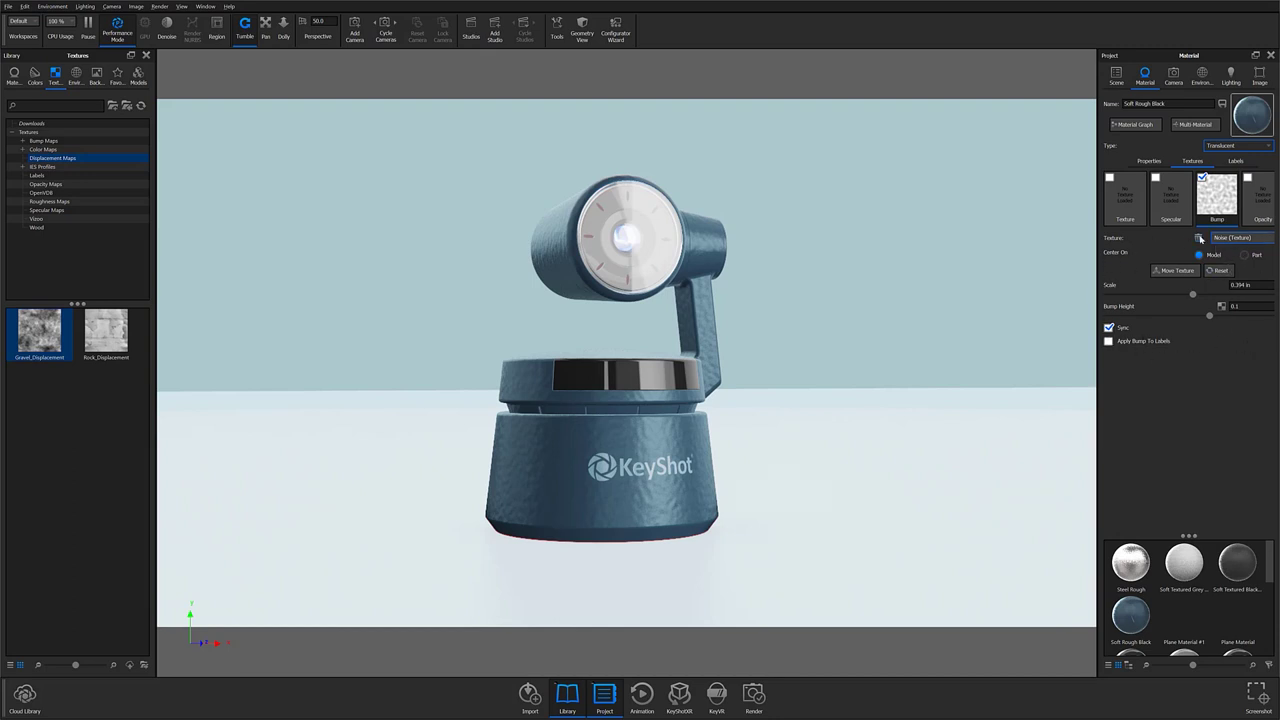
{"action": "left_click", "coordinate": [1245, 256]}
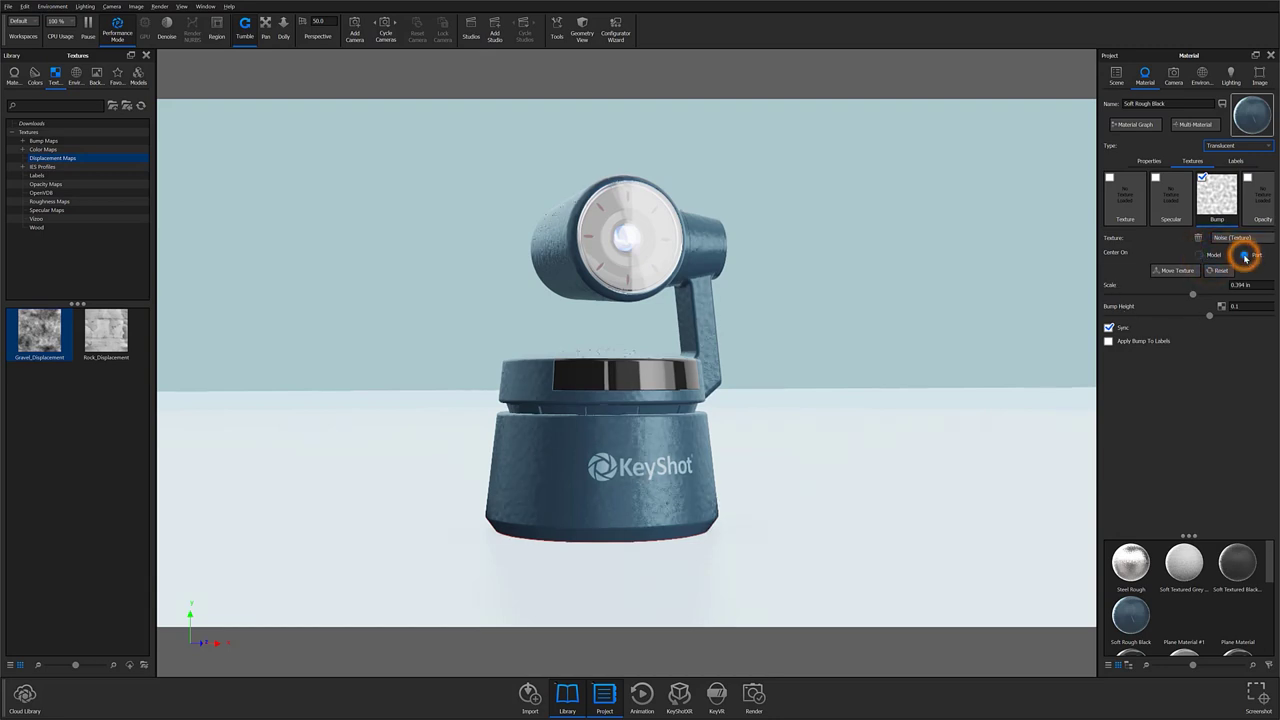
{"action": "left_click", "coordinate": [1190, 274]}
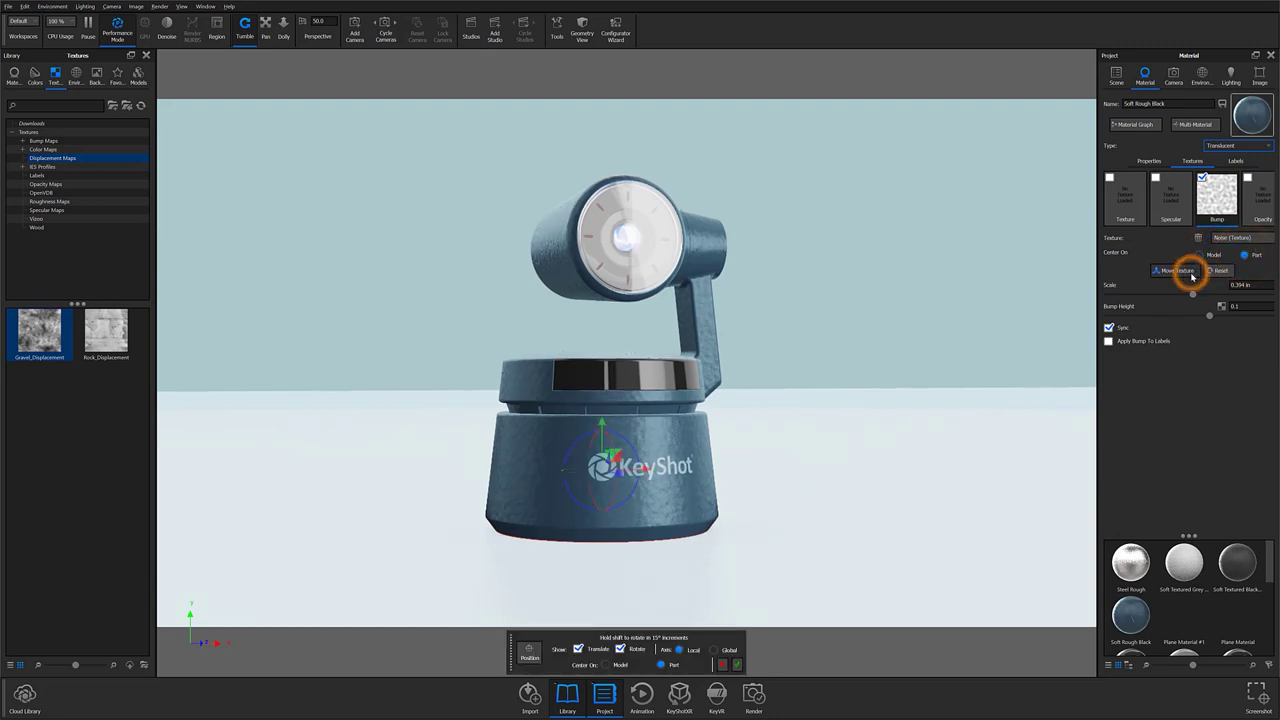
{"action": "left_click", "coordinate": [1215, 272]}
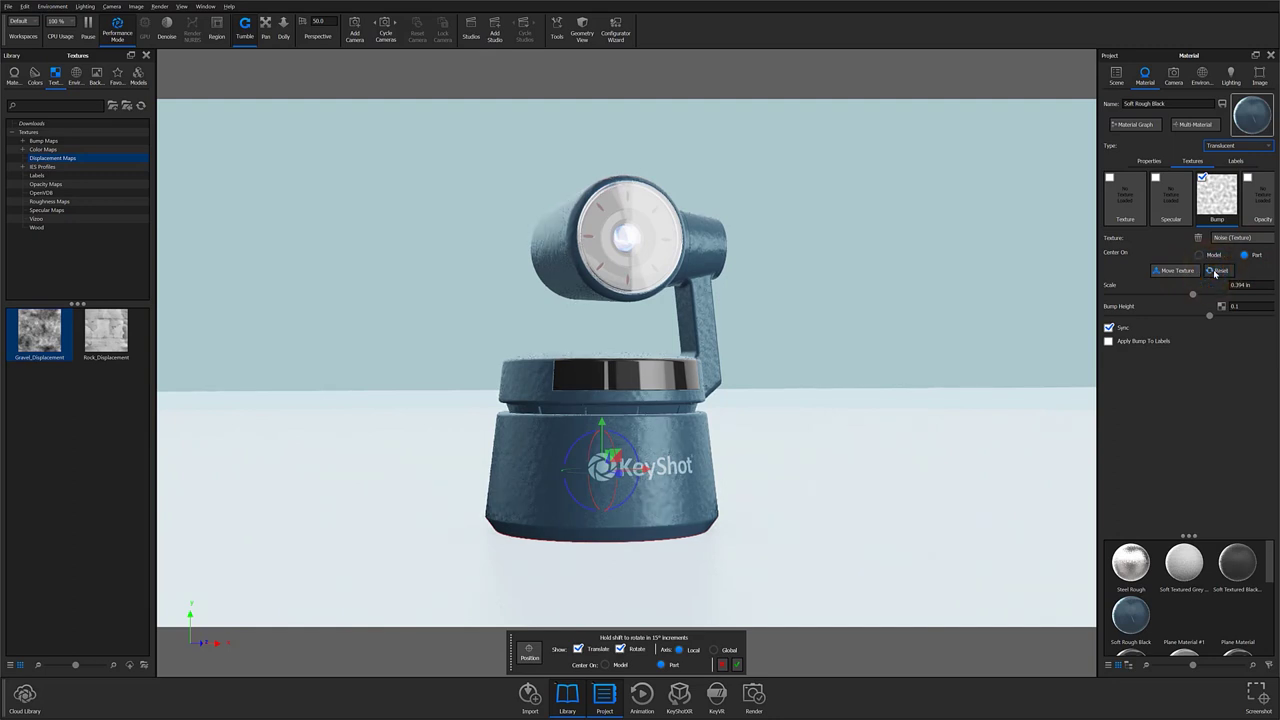
{"action": "left_click_drag", "start_coordinate": [606, 424], "coordinate": [796, 289]}
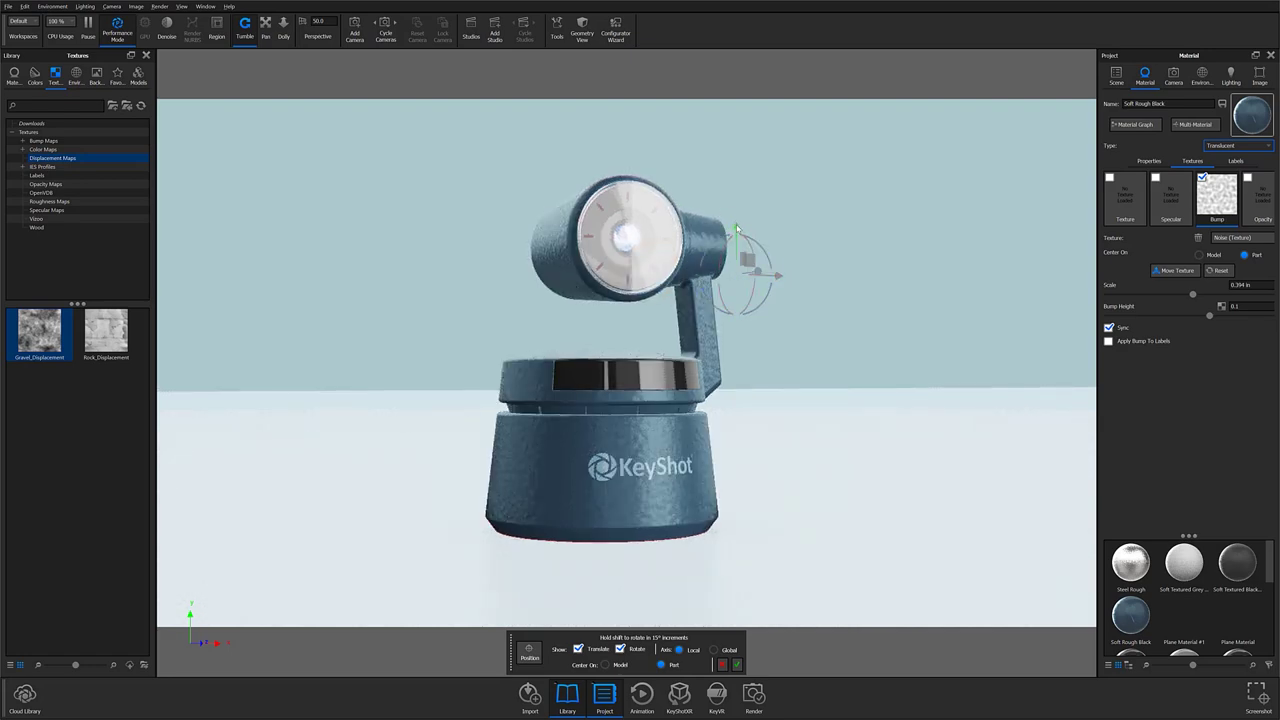
{"action": "left_click_drag", "start_coordinate": [736, 228], "coordinate": [736, 327]}
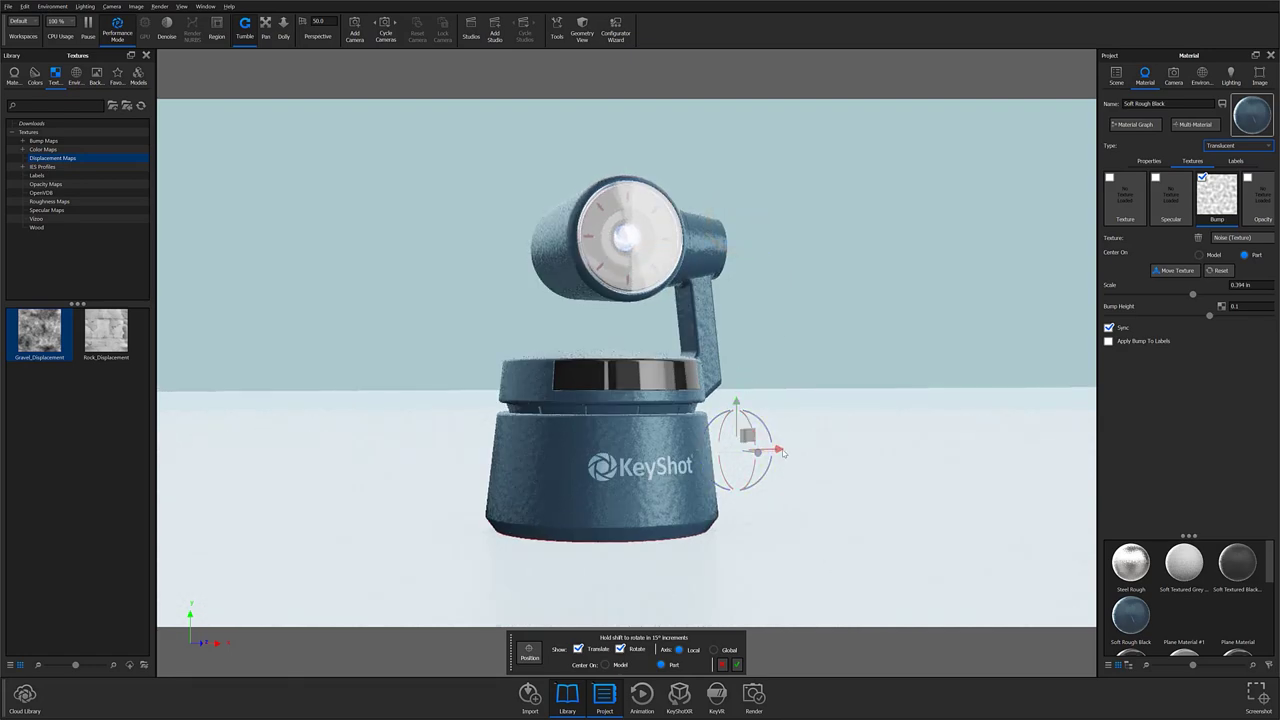
{"action": "left_click_drag", "start_coordinate": [782, 450], "coordinate": [533, 485]}
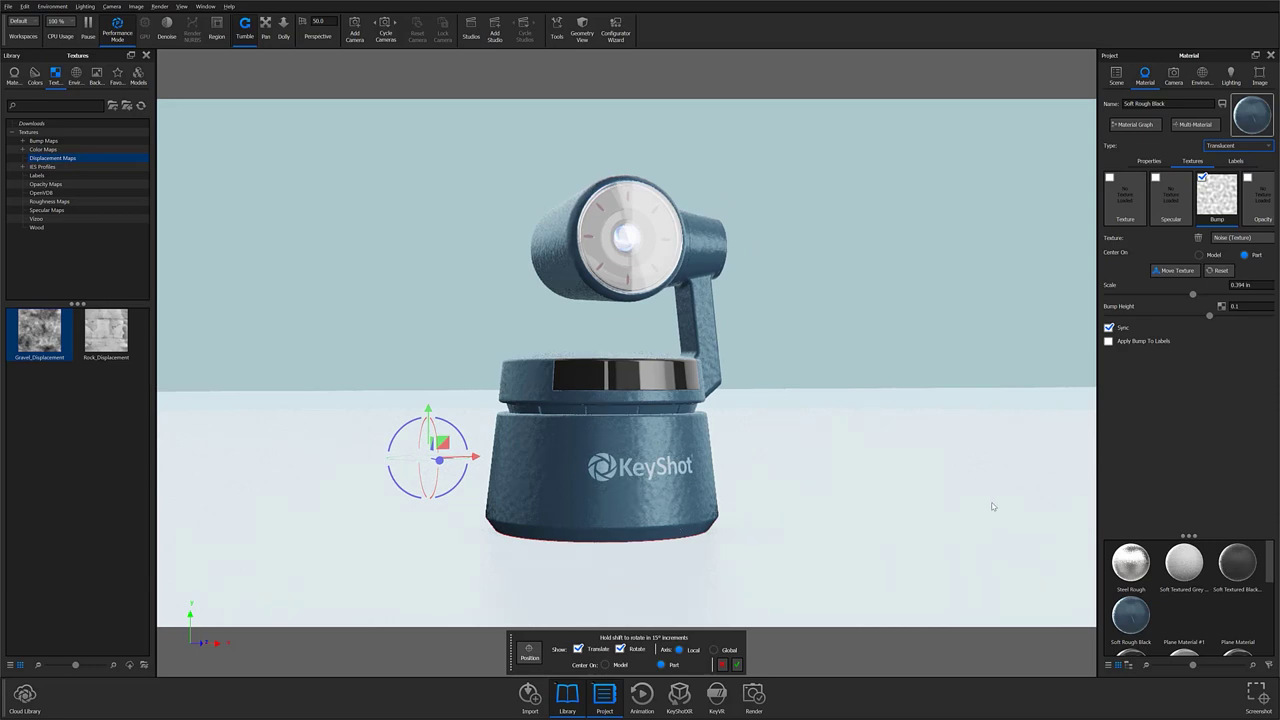
Make the noise bump much finer and set its Bump Height to 1
{"action": "left_click", "coordinate": [1109, 287]}
{"action": "left_click", "coordinate": [1112, 296]}
{"action": "left_click_drag", "start_coordinate": [1190, 293], "coordinate": [1126, 297]}
{"action": "left_click_drag", "start_coordinate": [1208, 316], "coordinate": [1244, 315]}
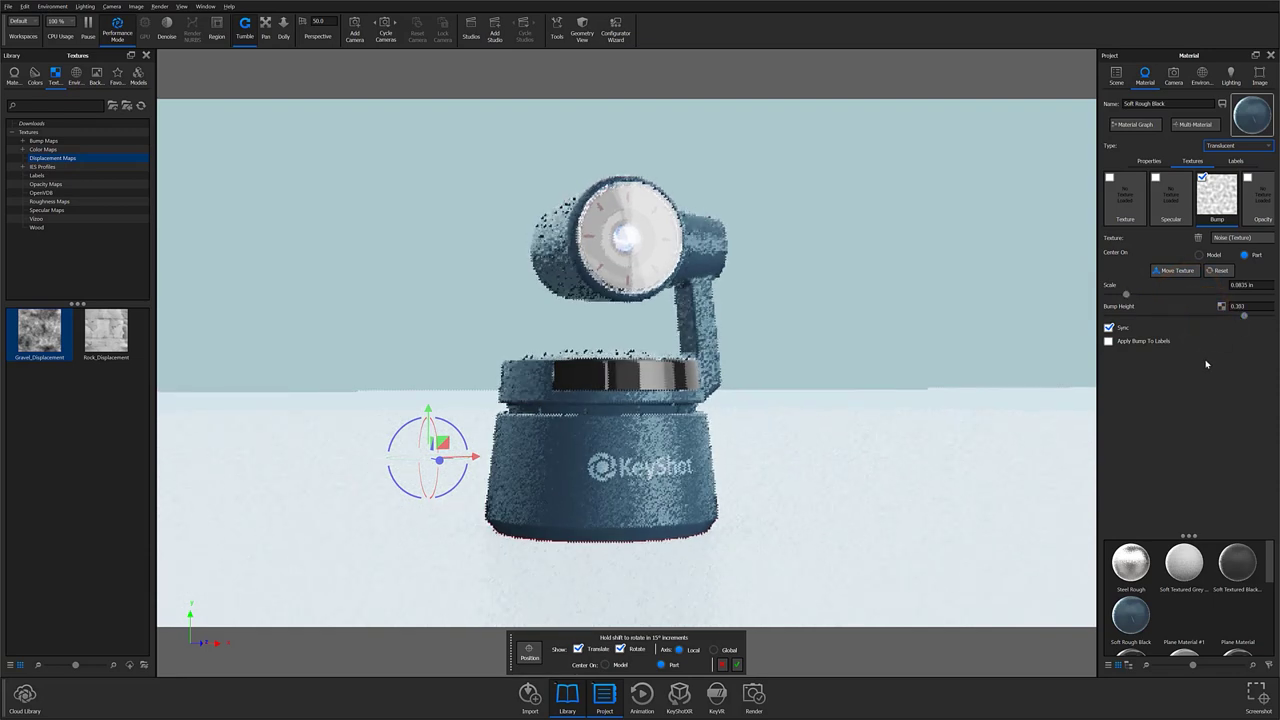
{"action": "left_click", "coordinate": [1258, 308]}
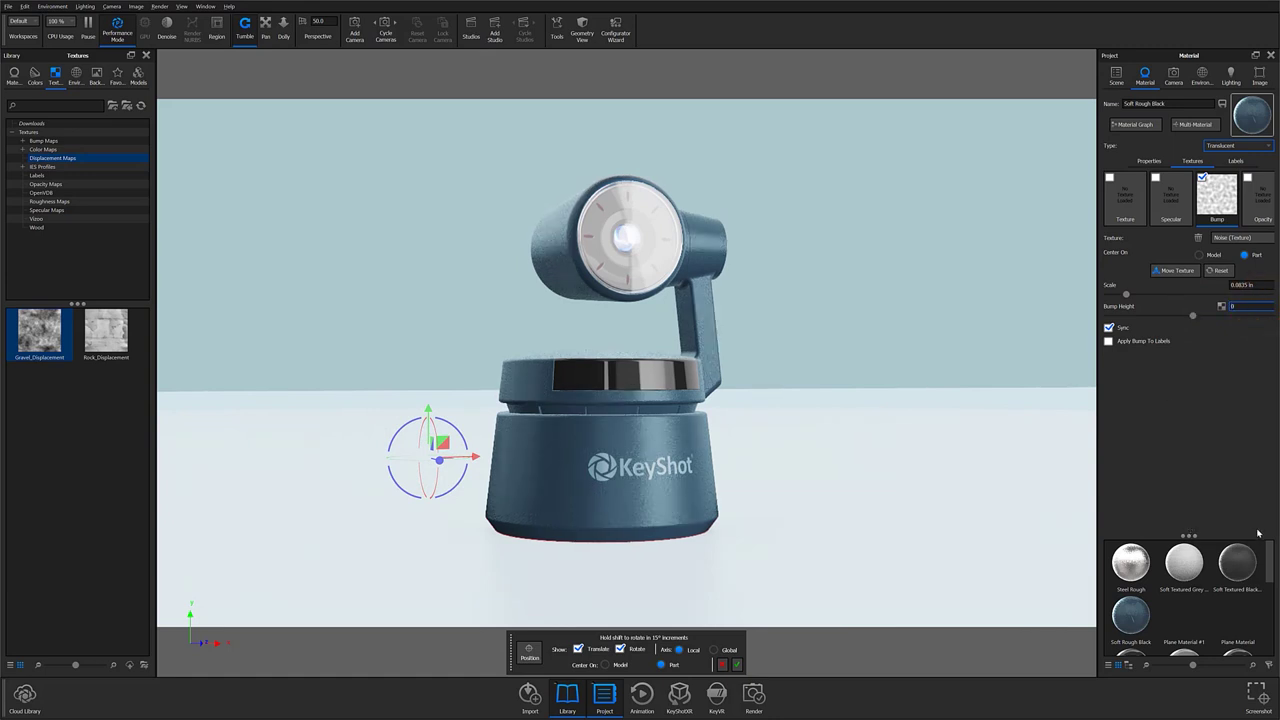
{"action": "type", "text": "1"}
{"action": "left_click", "coordinate": [1247, 309]}
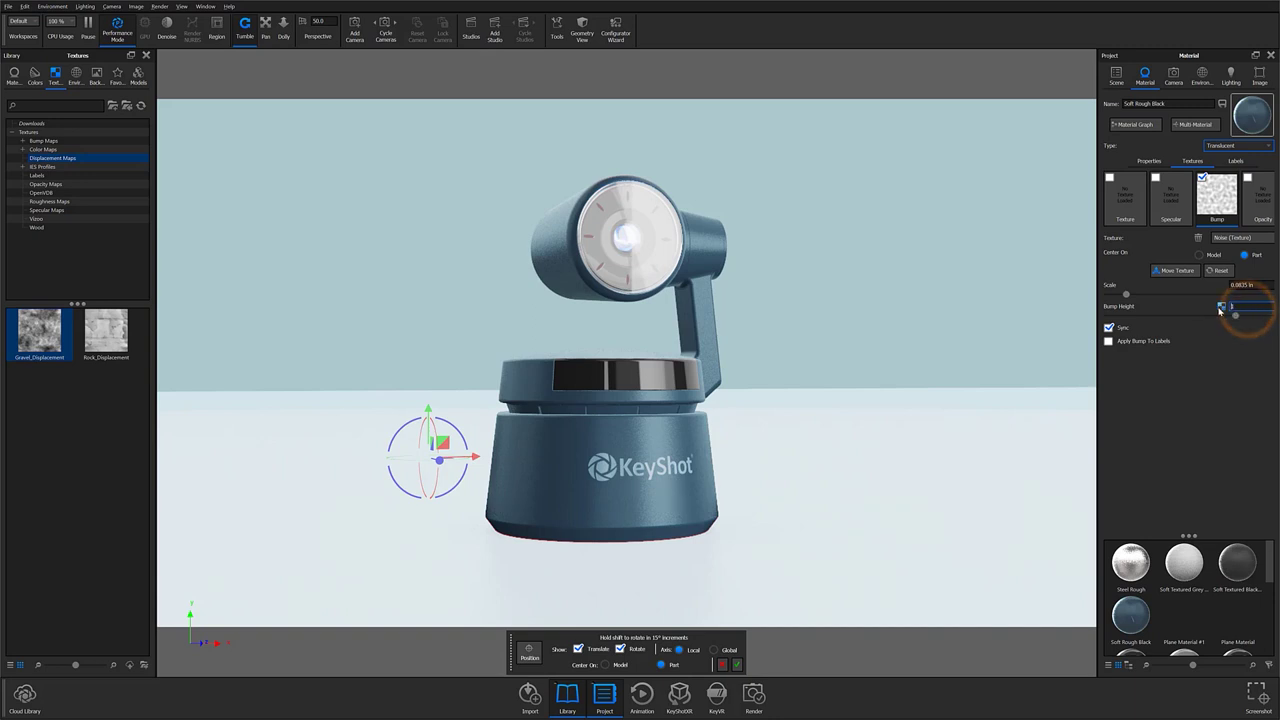
Raise the noise Bump Height to 20 to compare the stronger grain
{"action": "left_click", "coordinate": [1254, 305]}
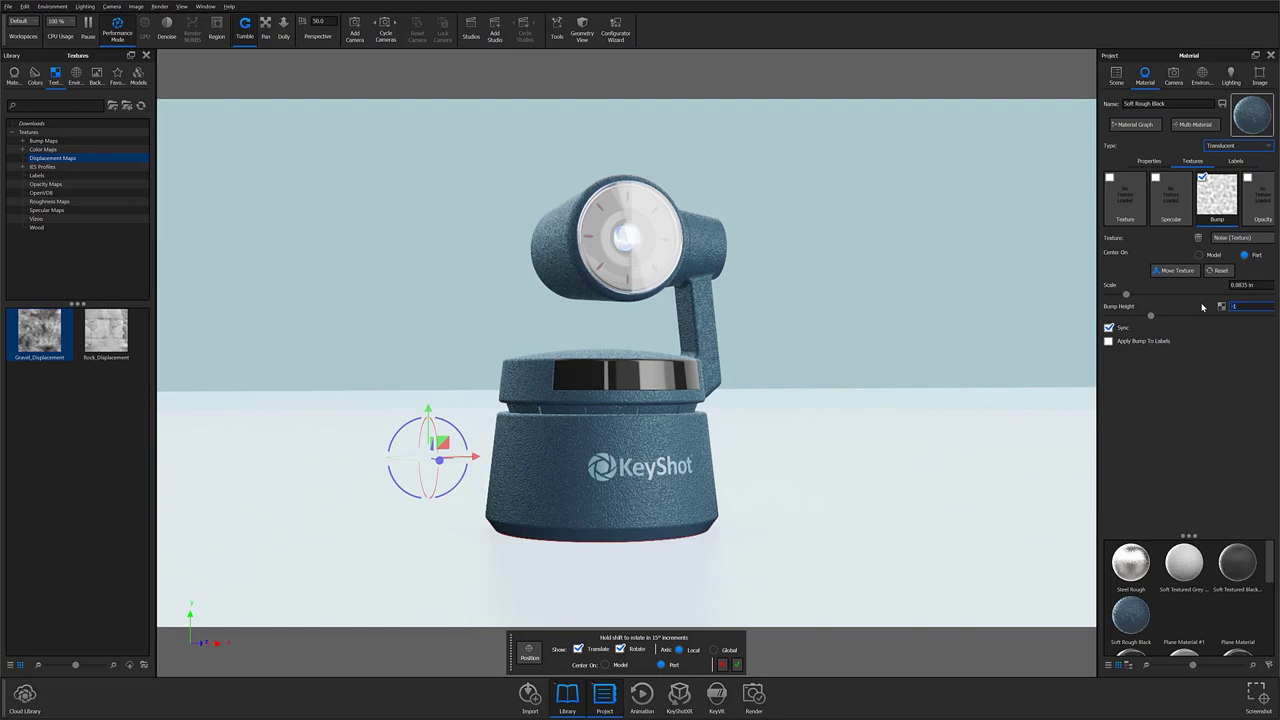
{"action": "left_click", "coordinate": [1152, 317]}
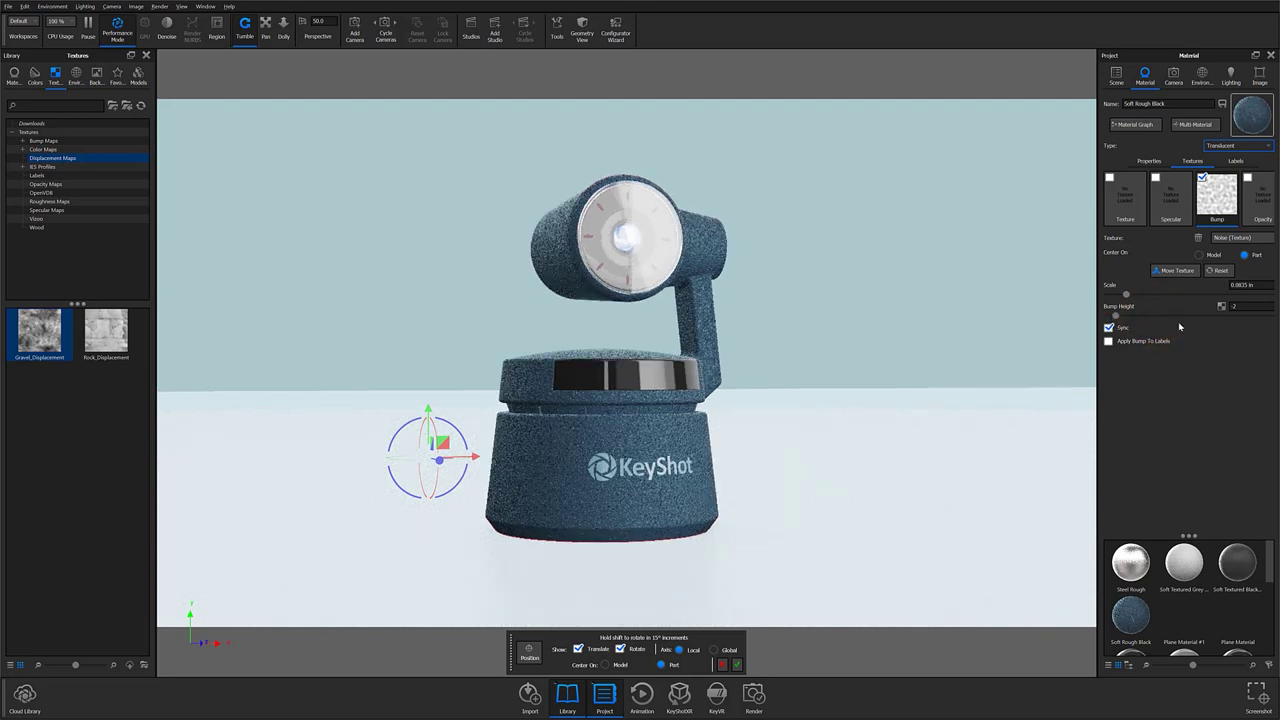
{"action": "left_click", "coordinate": [1242, 307]}
{"action": "type", "text": "2"}
{"action": "type", "text": "0"}
{"action": "key", "text": "Return"}
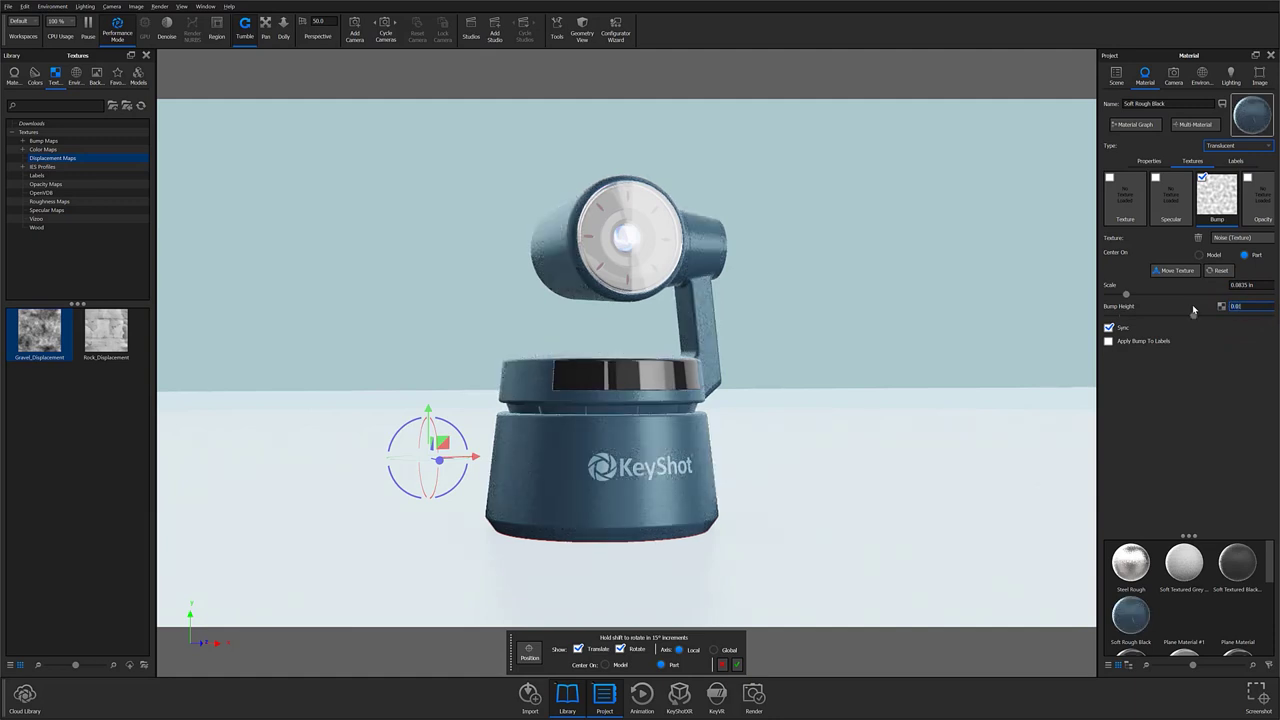
Try a Marble bump with thinner, noisier veins
{"action": "left_click", "coordinate": [1240, 238]}
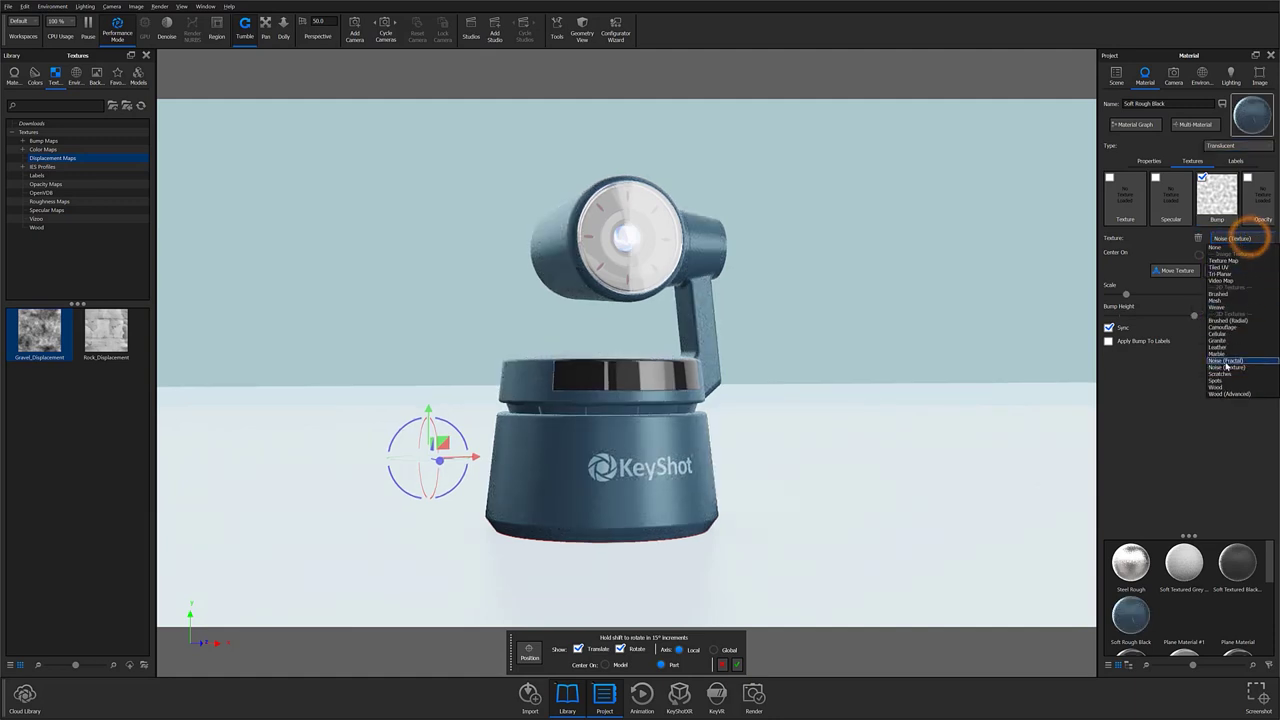
{"action": "left_click", "coordinate": [1218, 353]}
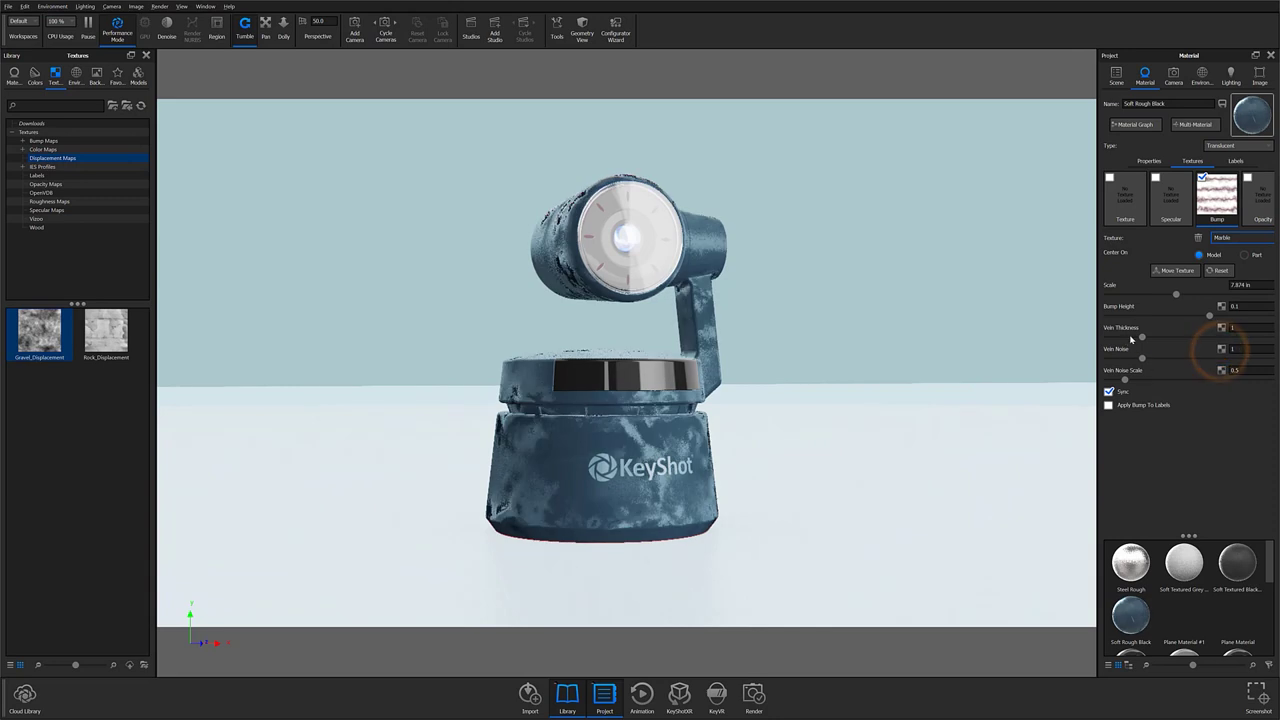
{"action": "left_click", "coordinate": [1141, 338]}
{"action": "left_click_drag", "start_coordinate": [1146, 340], "coordinate": [1146, 381]}
Switch to Wood (Advanced) at -158.8°, ring width 1.28, added variation, and 100 in scale
{"action": "left_click", "coordinate": [1230, 238]}
{"action": "left_click", "coordinate": [1222, 392]}
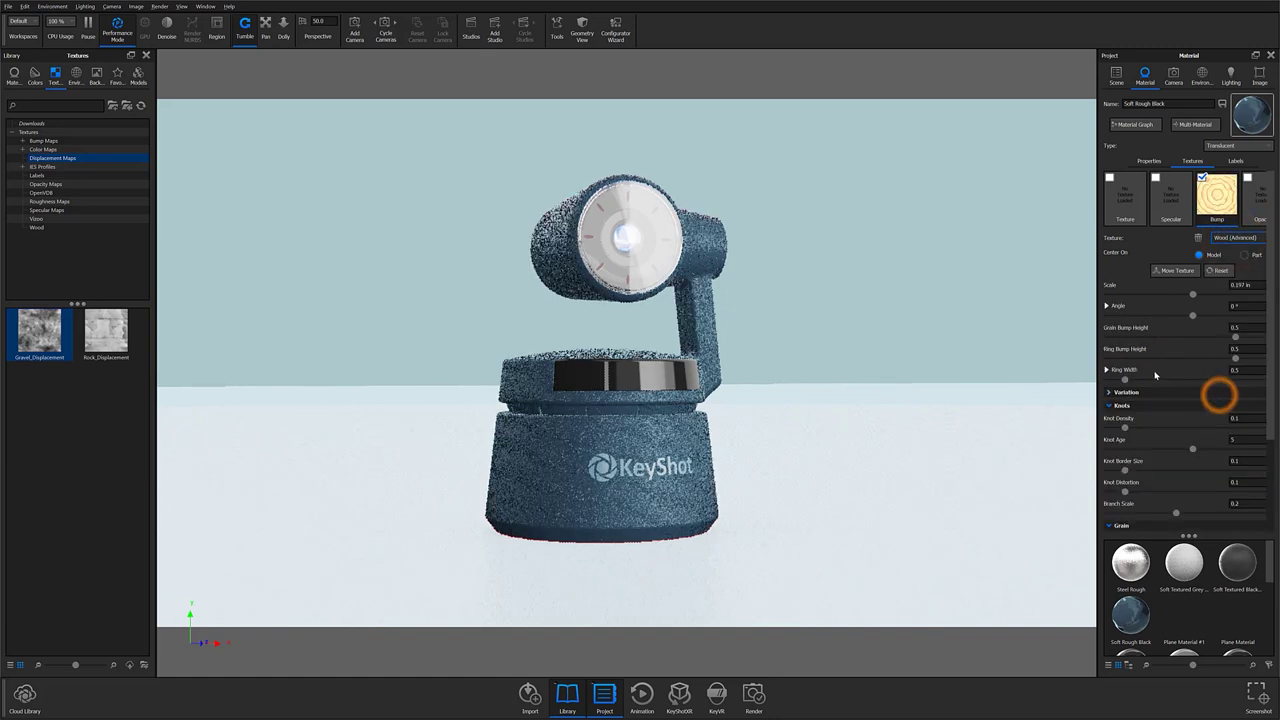
{"action": "left_click", "coordinate": [1122, 390]}
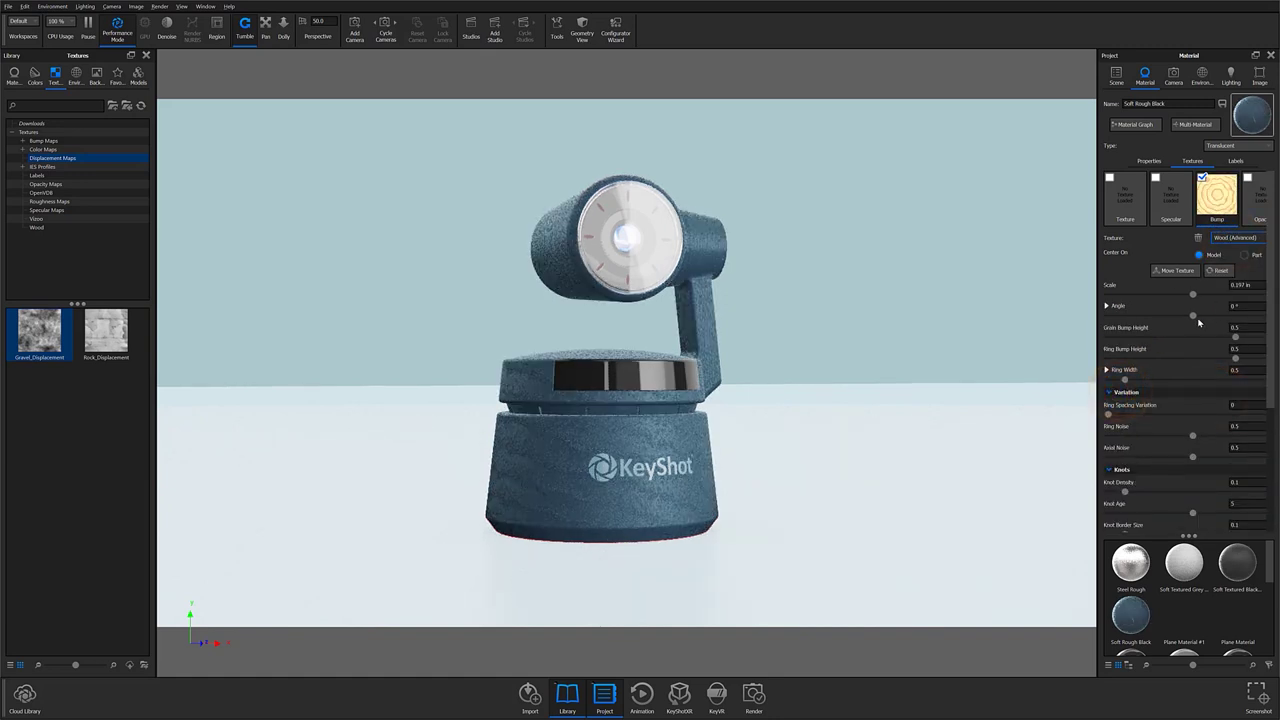
{"action": "left_click_drag", "start_coordinate": [1193, 315], "coordinate": [1118, 315]}
{"action": "left_click", "coordinate": [1106, 369]}
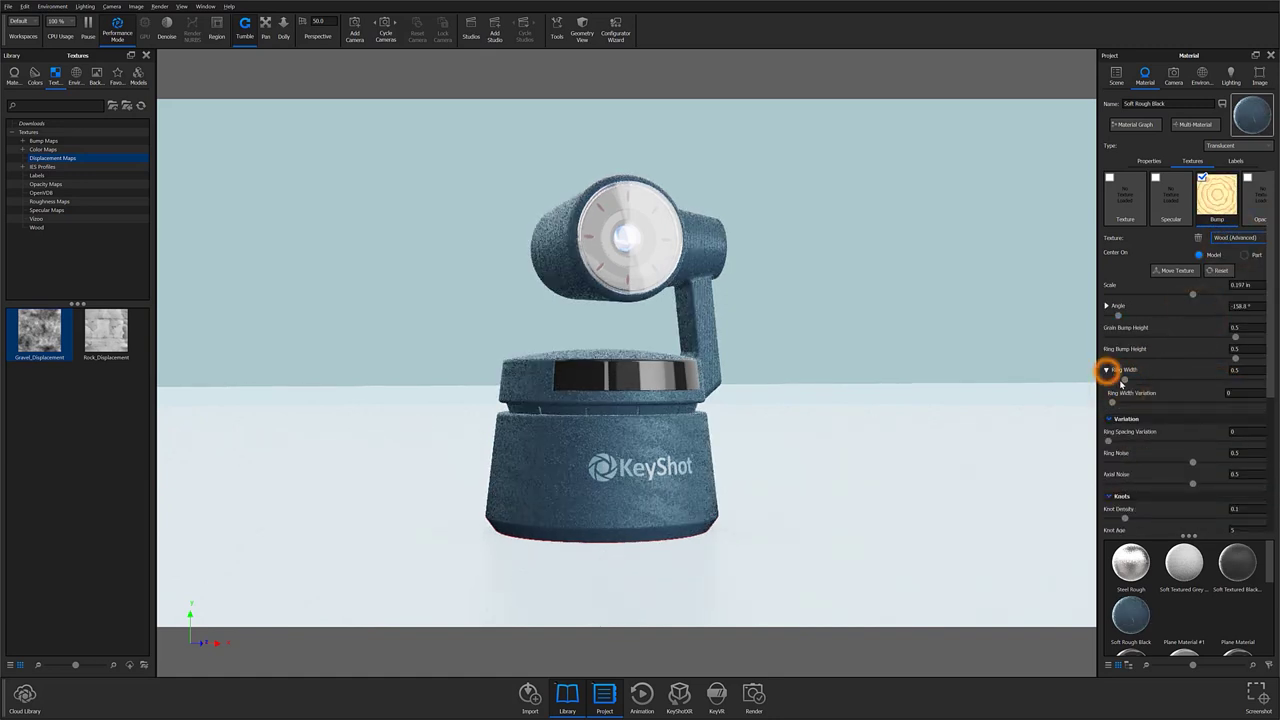
{"action": "left_click_drag", "start_coordinate": [1124, 379], "coordinate": [1158, 401]}
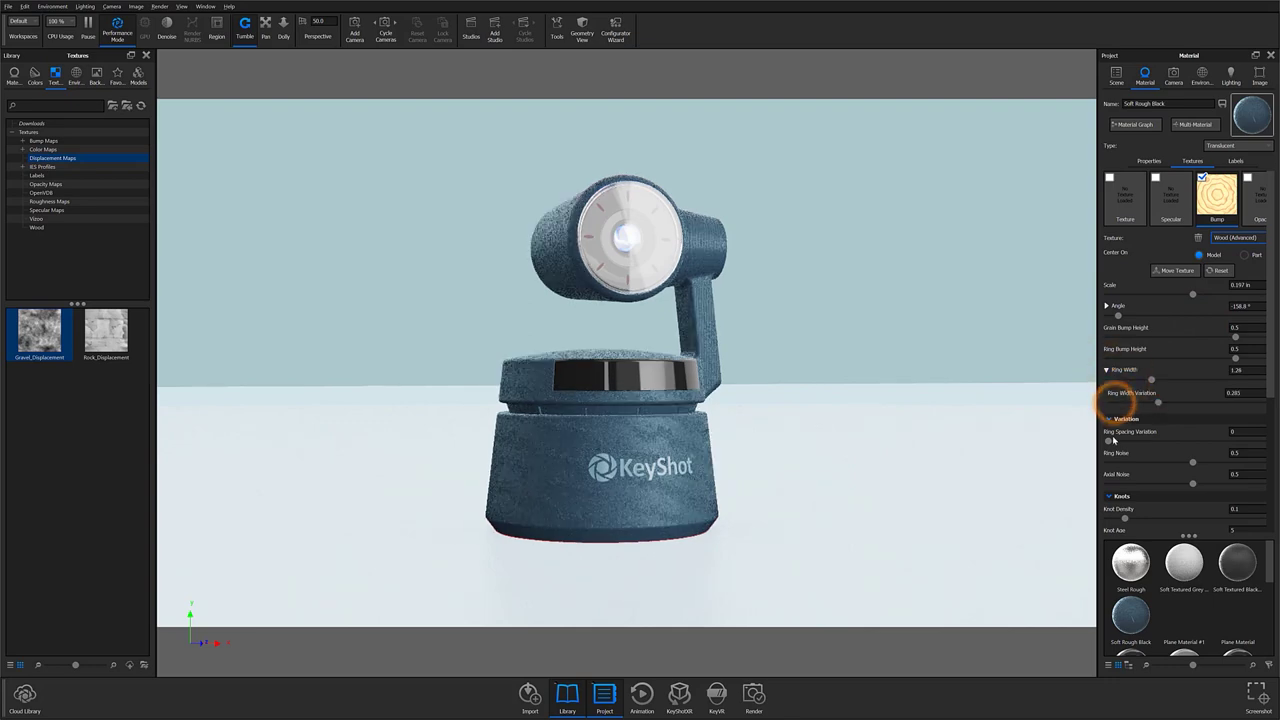
{"action": "left_click_drag", "start_coordinate": [1108, 441], "coordinate": [1176, 441]}
{"action": "left_click_drag", "start_coordinate": [1192, 294], "coordinate": [1141, 295]}
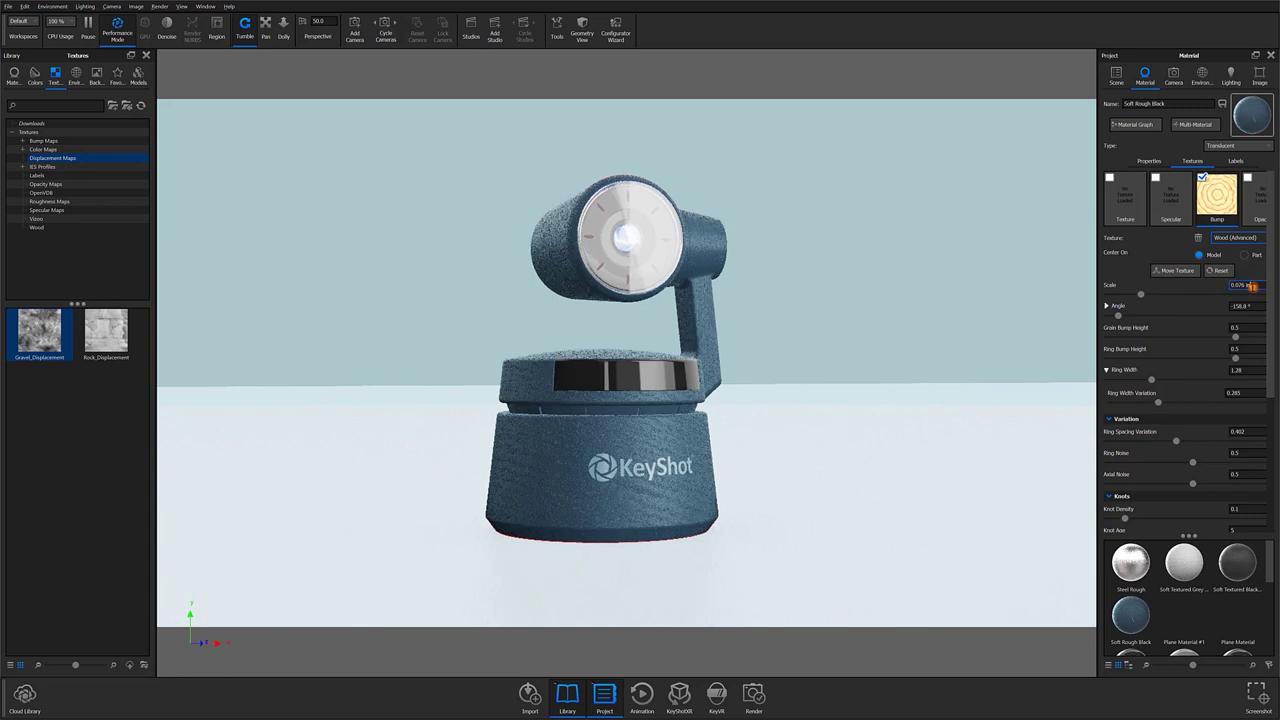
{"action": "double_click", "coordinate": [1245, 284]}
{"action": "type", "text": "100"}
{"action": "key", "text": "Return"}
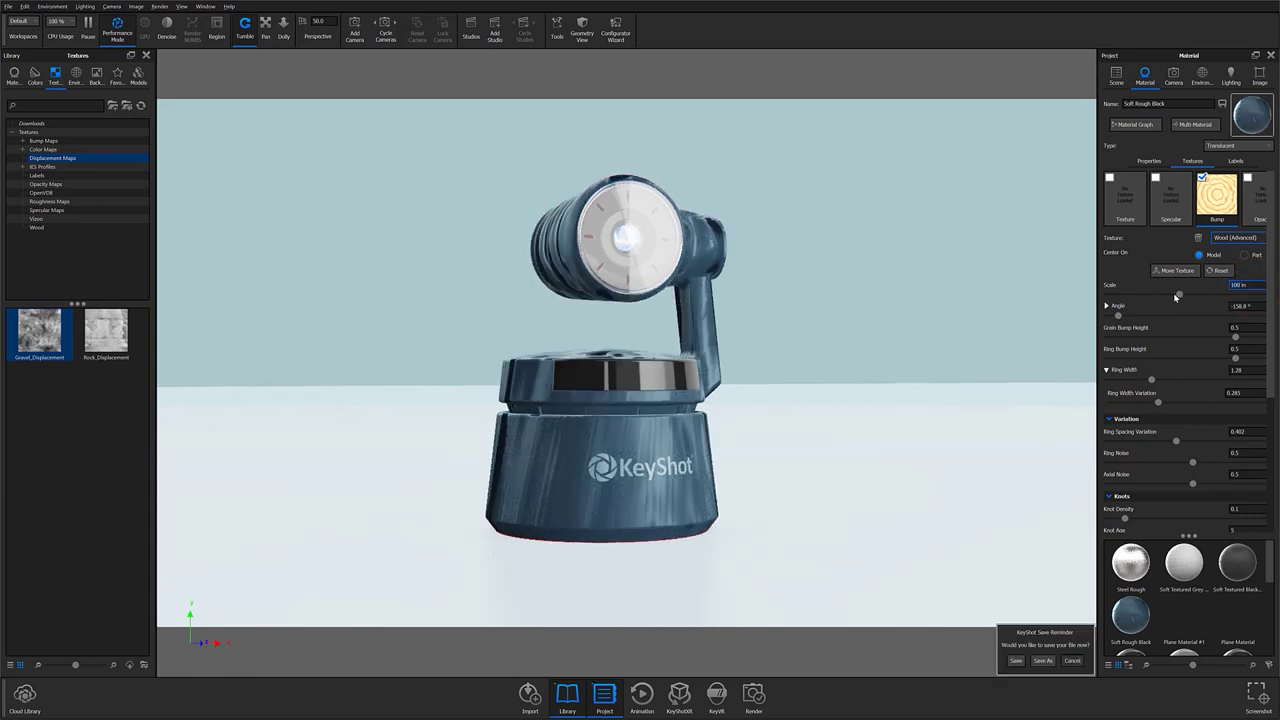
Show the library's Textures root folder and scroll through its texture thumbnails
{"action": "left_click", "coordinate": [59, 86]}
{"action": "left_click", "coordinate": [50, 132]}
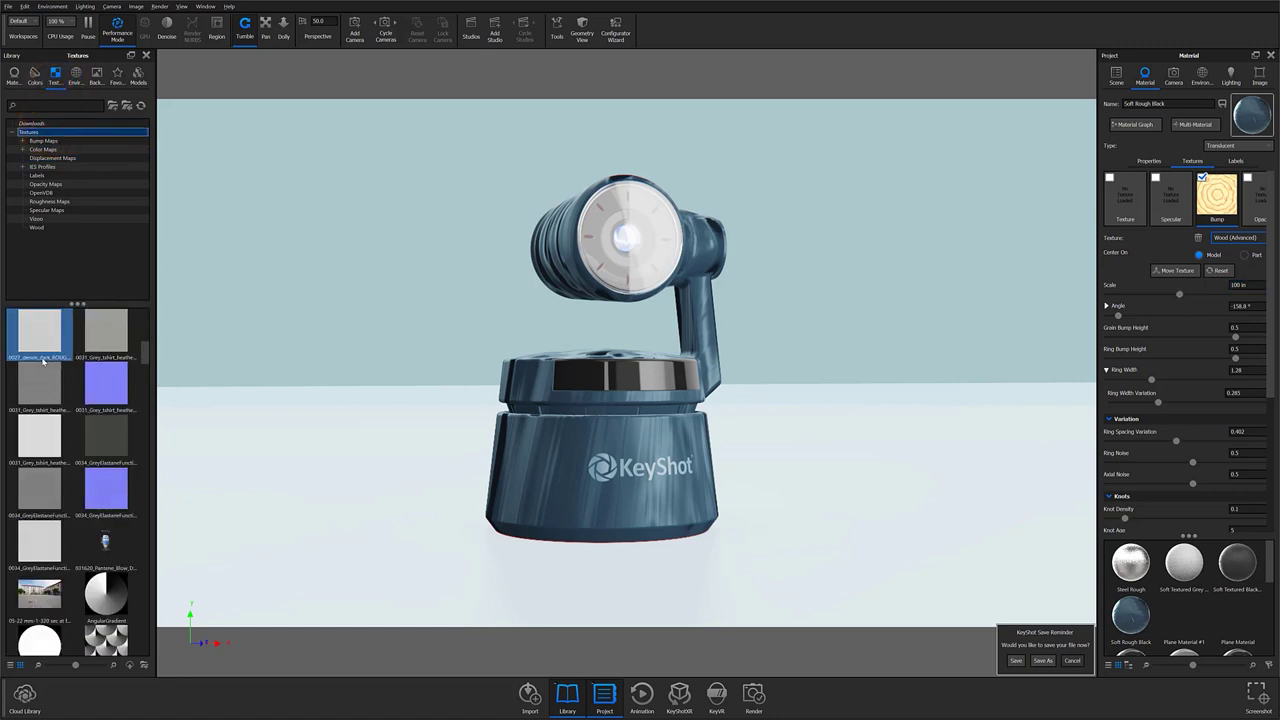
{"action": "scroll", "coordinate": [43, 362], "scroll_direction": "down", "scroll_amount": 5}
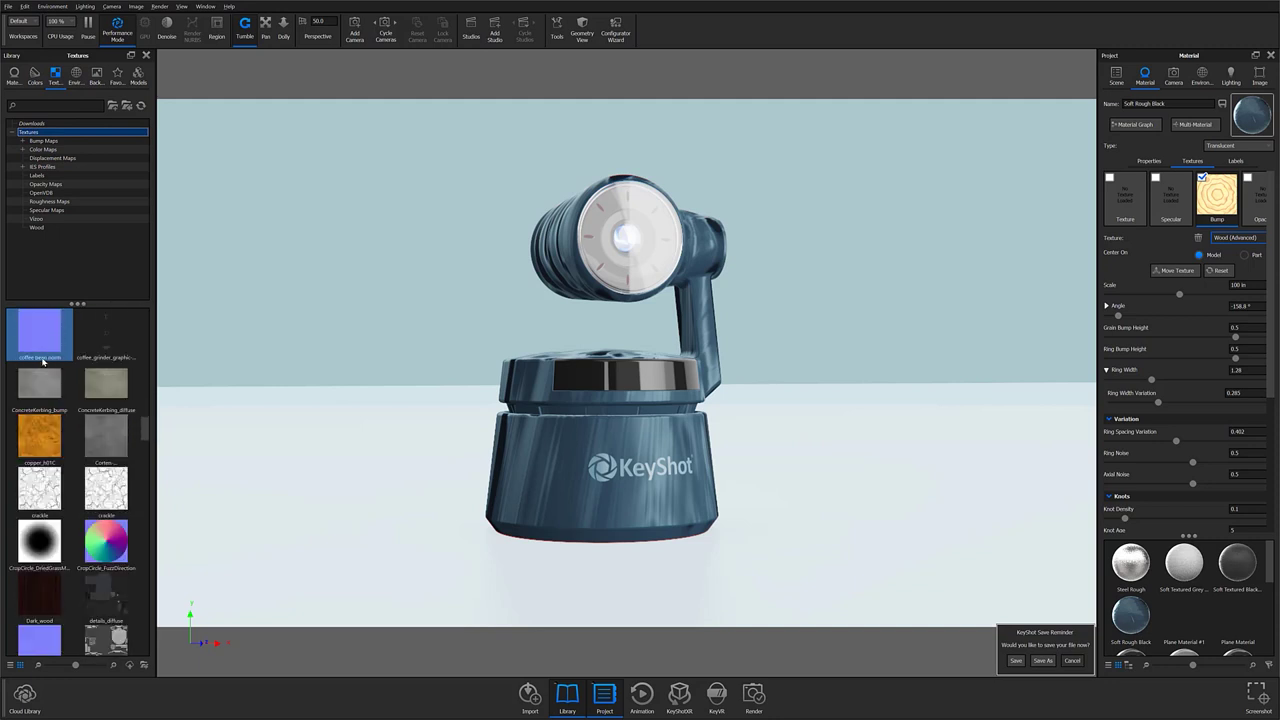
{"action": "scroll", "coordinate": [43, 362], "scroll_direction": "down", "scroll_amount": 6}
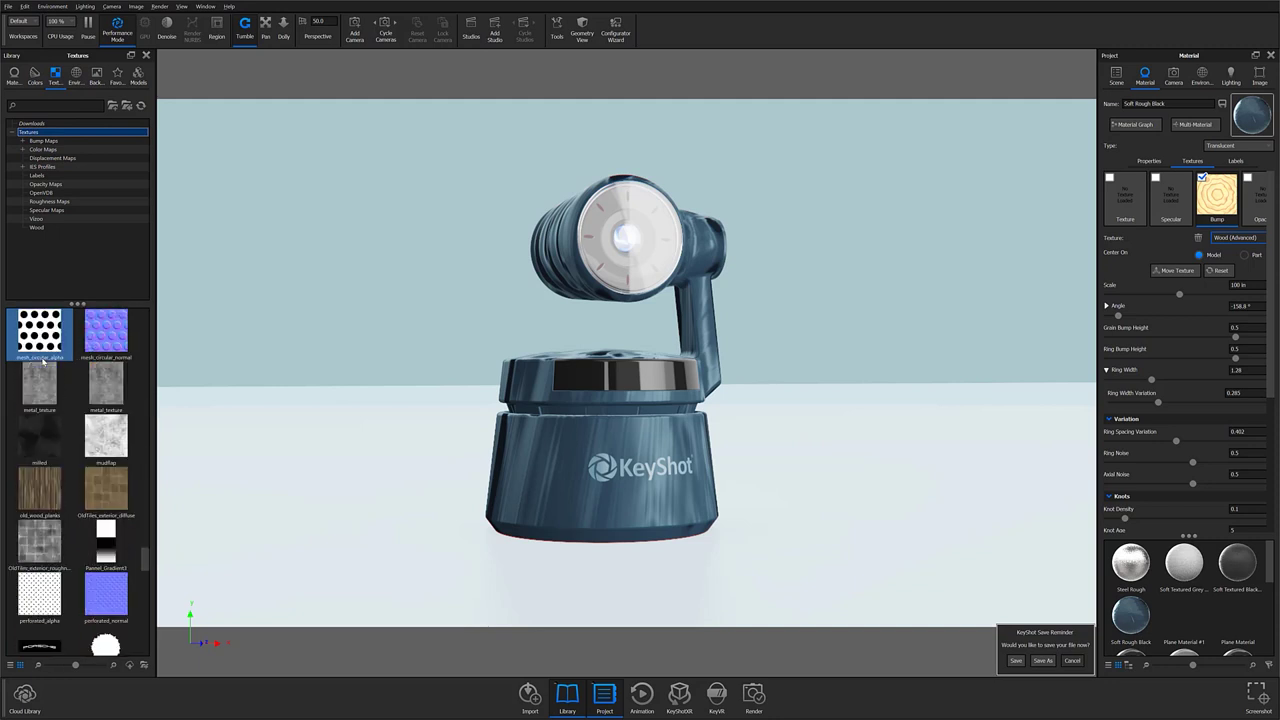
Preview the BlueMesh texture on the camera base, then cancel it
{"action": "scroll", "coordinate": [43, 362], "scroll_direction": "down", "scroll_amount": 5}
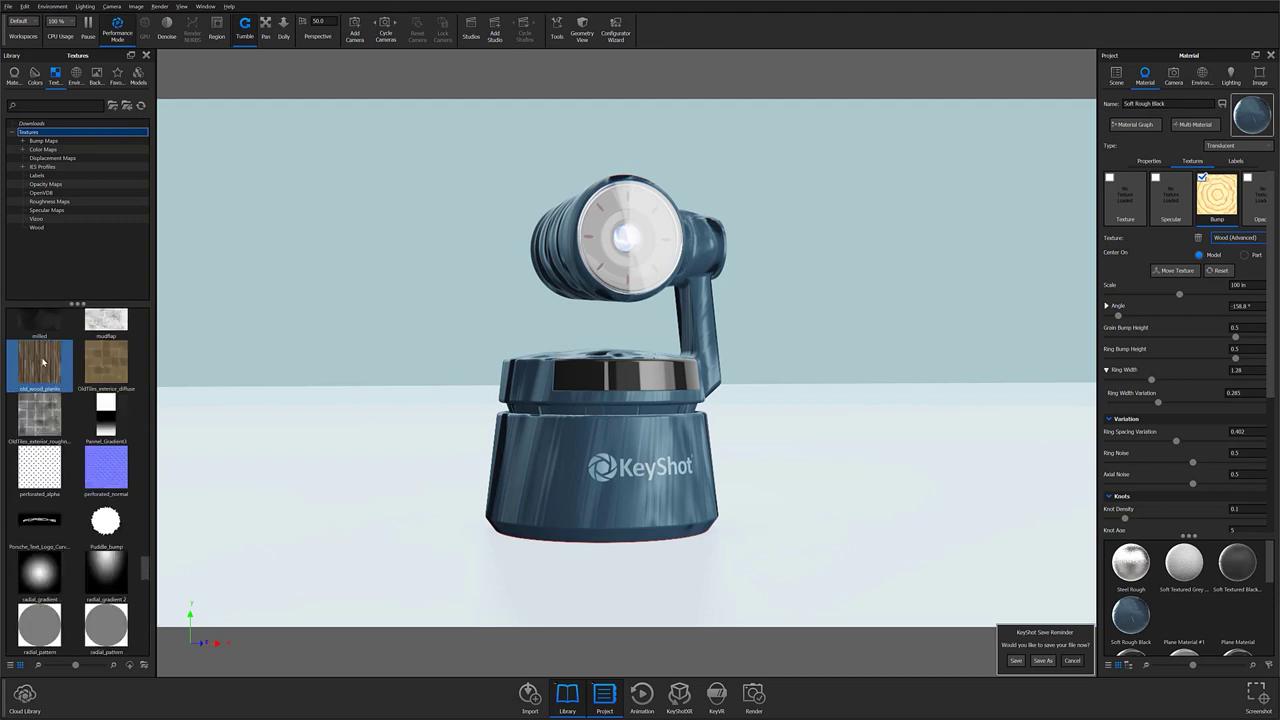
{"action": "scroll", "coordinate": [43, 362], "scroll_direction": "up", "scroll_amount": 3}
{"action": "left_click_drag", "start_coordinate": [143, 490], "coordinate": [159, 312]}
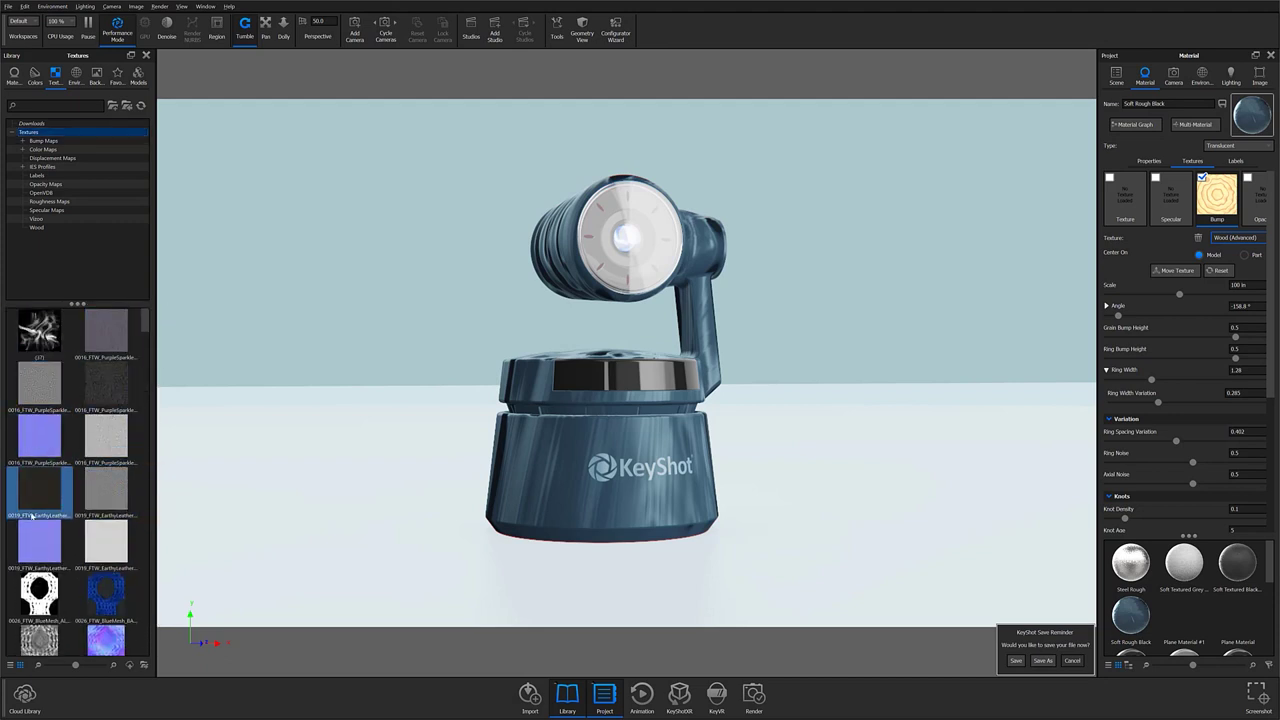
{"action": "left_click_drag", "start_coordinate": [39, 590], "coordinate": [549, 487]}
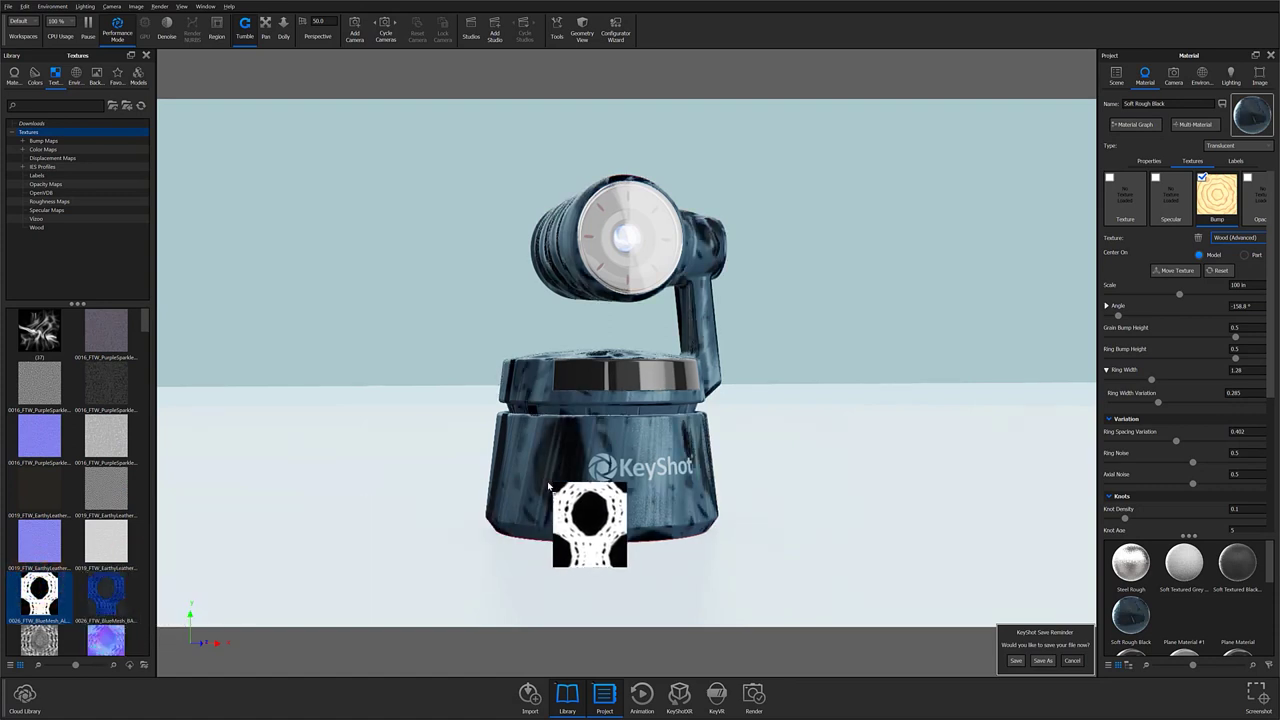
{"action": "left_click_drag", "start_coordinate": [549, 487], "coordinate": [40, 430]}
Preview streaky and light grey textures, dismiss the map choice, then drop asphalt_spec on the body
{"action": "mouse_move", "coordinate": [42, 342]}
{"action": "left_mouse_down"}
{"action": "mouse_move", "coordinate": [575, 485]}
{"action": "mouse_move", "coordinate": [25, 360]}
{"action": "left_mouse_up"}
{"action": "left_click_drag", "start_coordinate": [107, 545], "coordinate": [560, 492]}
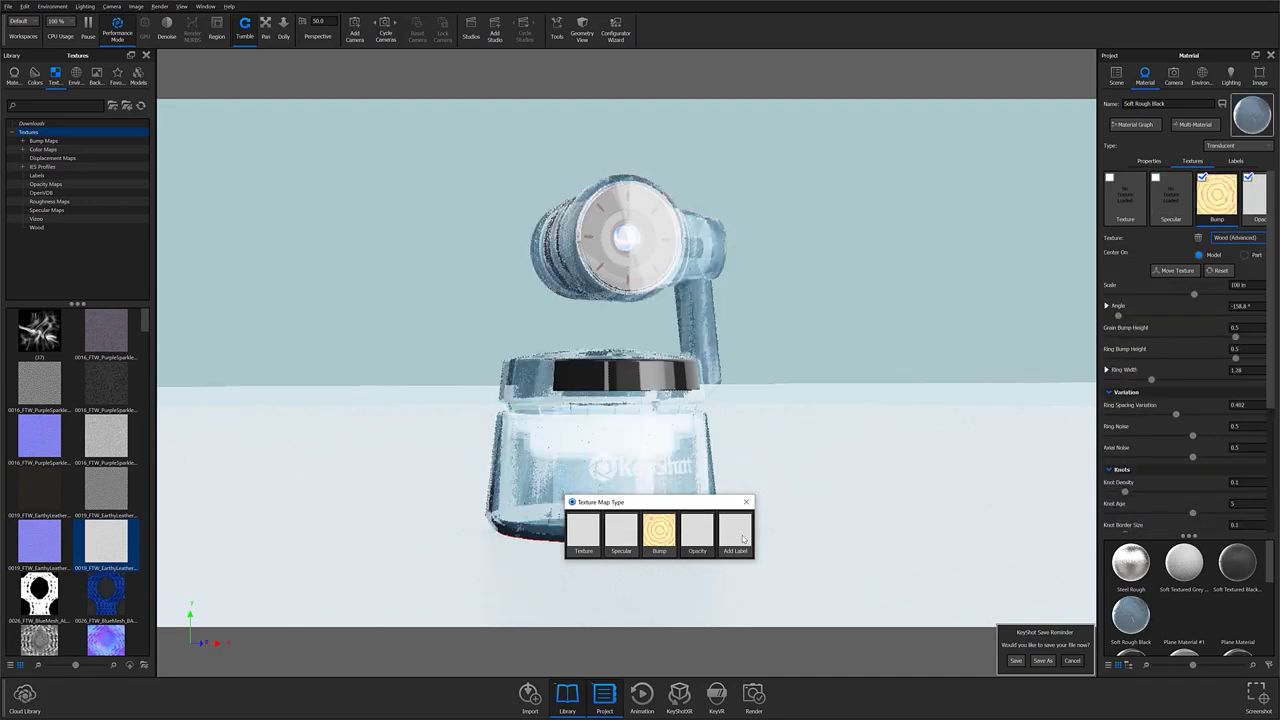
{"action": "left_click", "coordinate": [746, 502]}
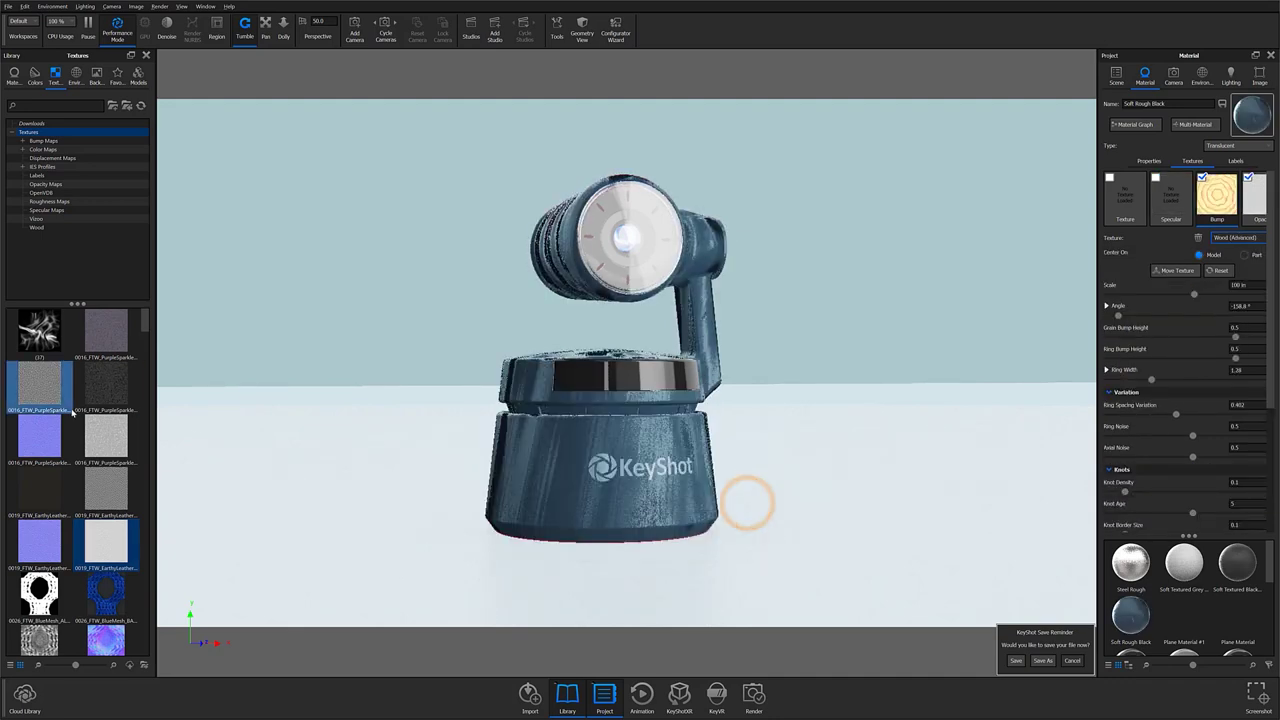
{"action": "scroll", "coordinate": [72, 413], "scroll_direction": "down", "scroll_amount": 3}
{"action": "left_click_drag", "start_coordinate": [40, 488], "coordinate": [551, 478]}
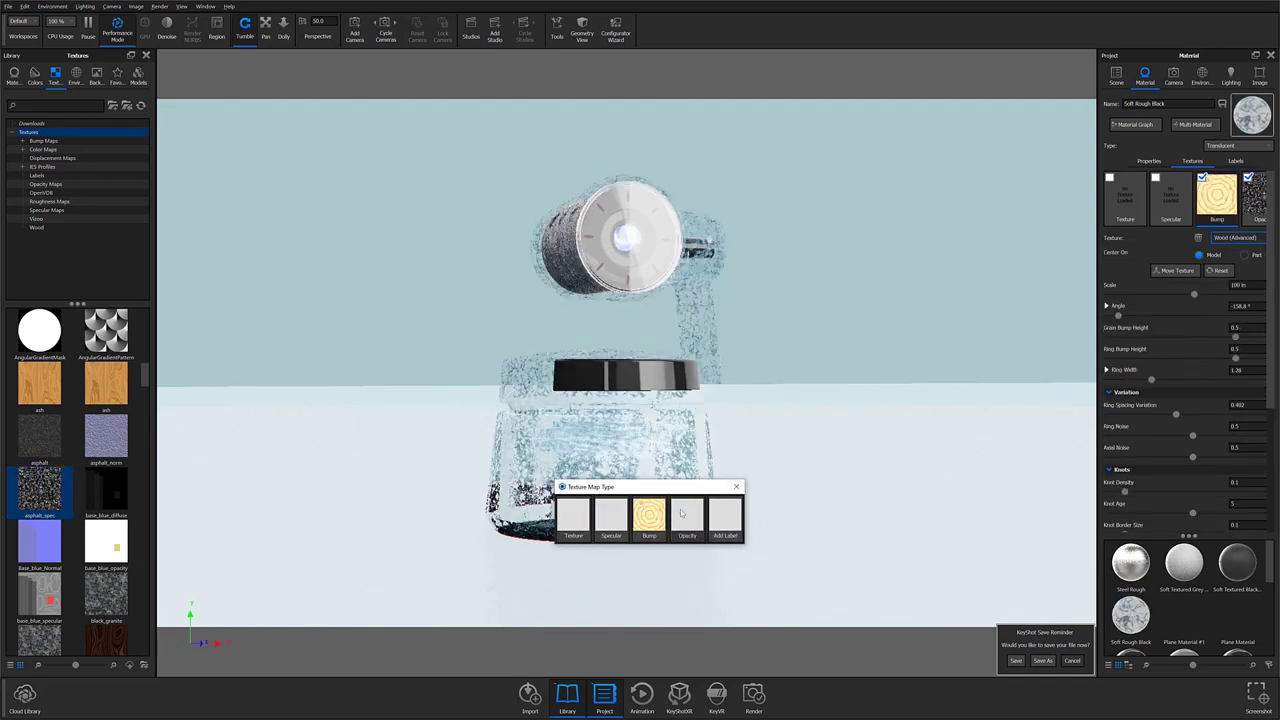
Apply asphalt_spec as the Bump map and bring up its mapping type choices
{"action": "left_click", "coordinate": [640, 517]}
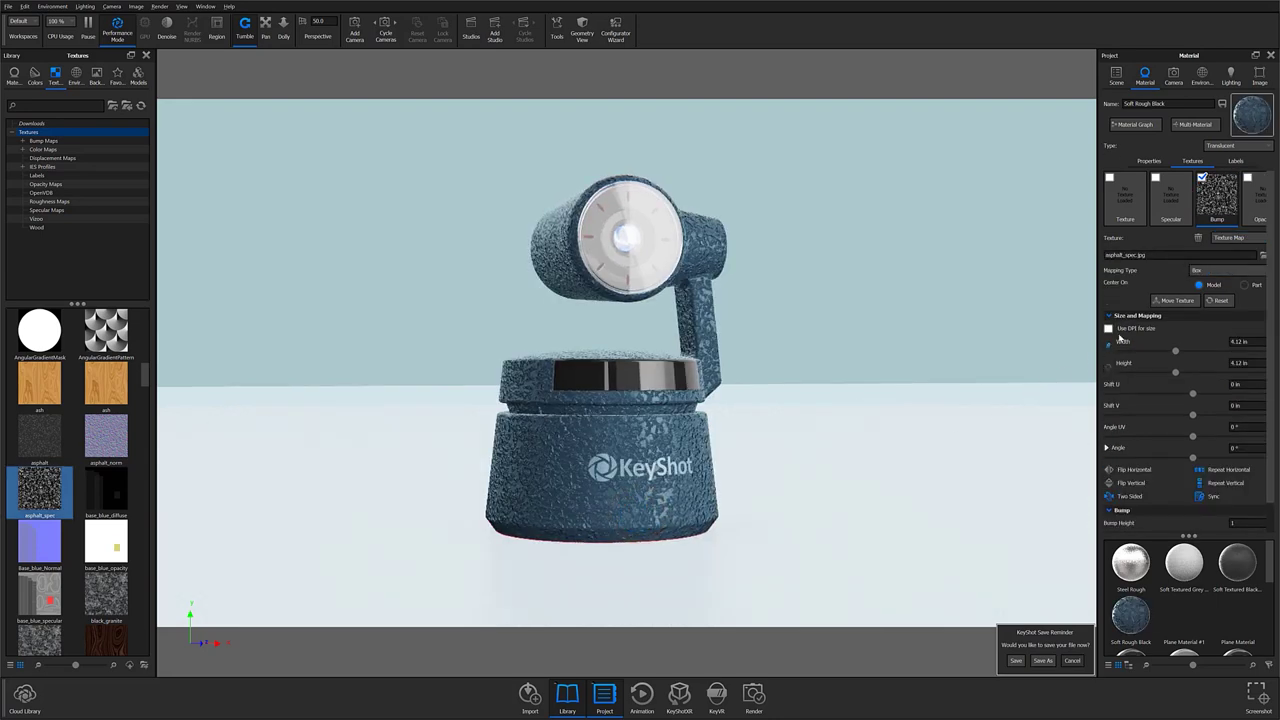
{"action": "left_click", "coordinate": [1125, 316]}
{"action": "left_click", "coordinate": [1126, 317]}
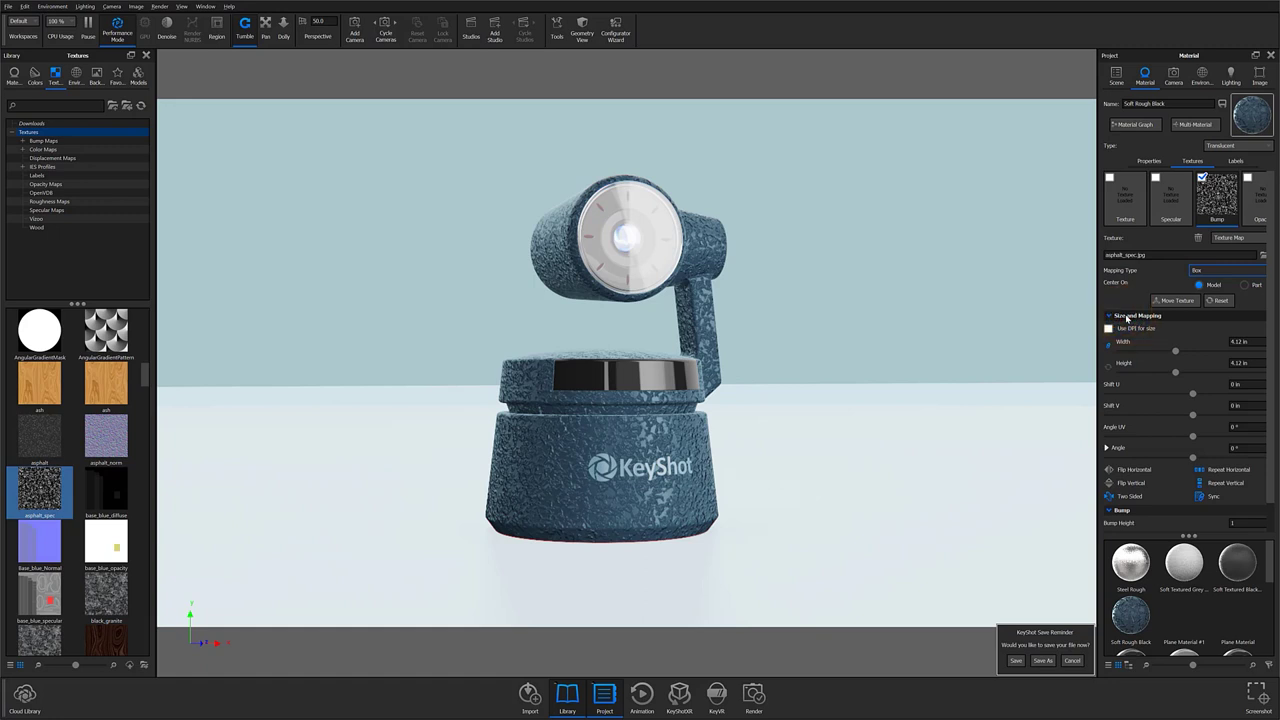
{"action": "left_click", "coordinate": [1207, 275]}
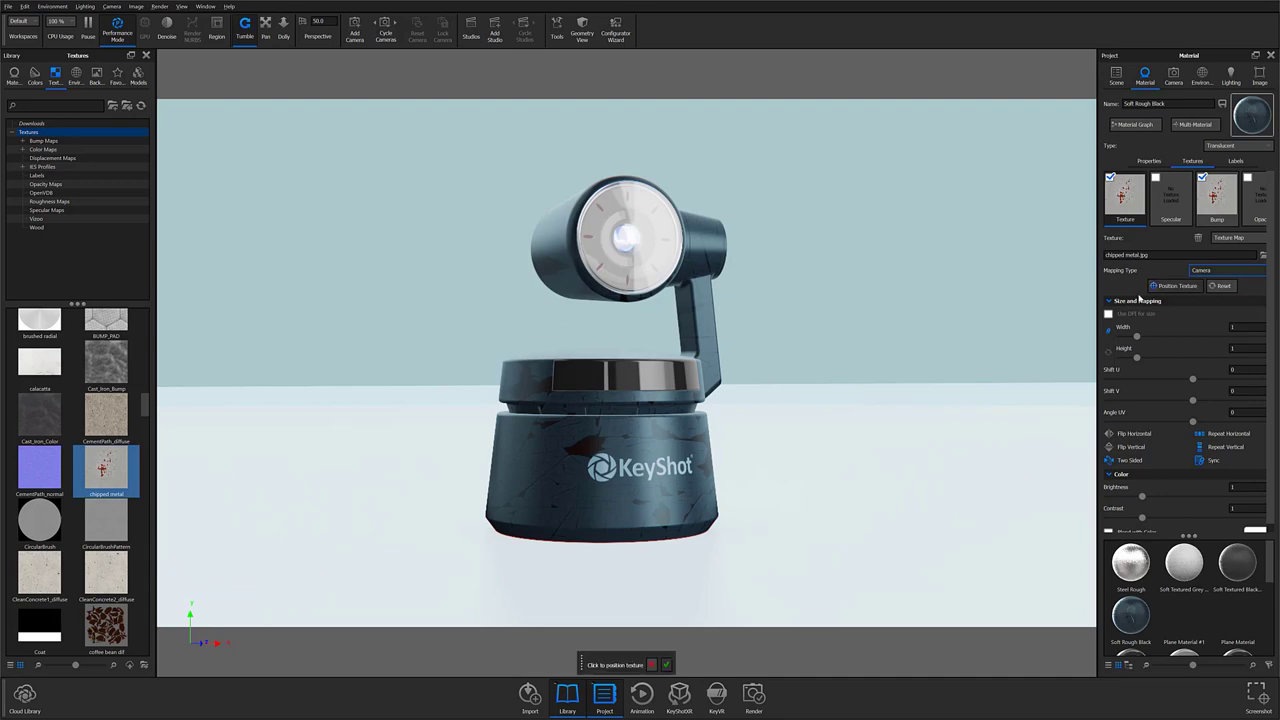
Slide the camera-mapped chipped metal texture across the model to reposition it
{"action": "left_click_drag", "start_coordinate": [604, 521], "coordinate": [929, 491]}
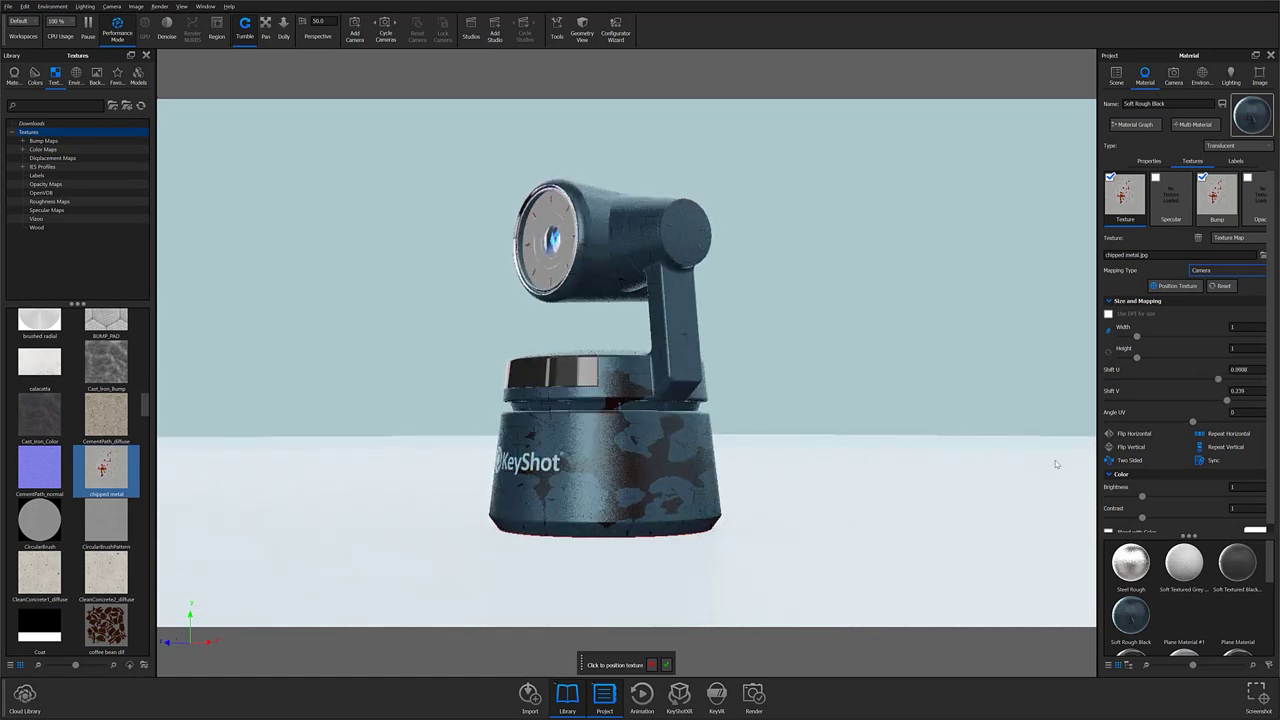
{"action": "left_click", "coordinate": [1242, 271]}
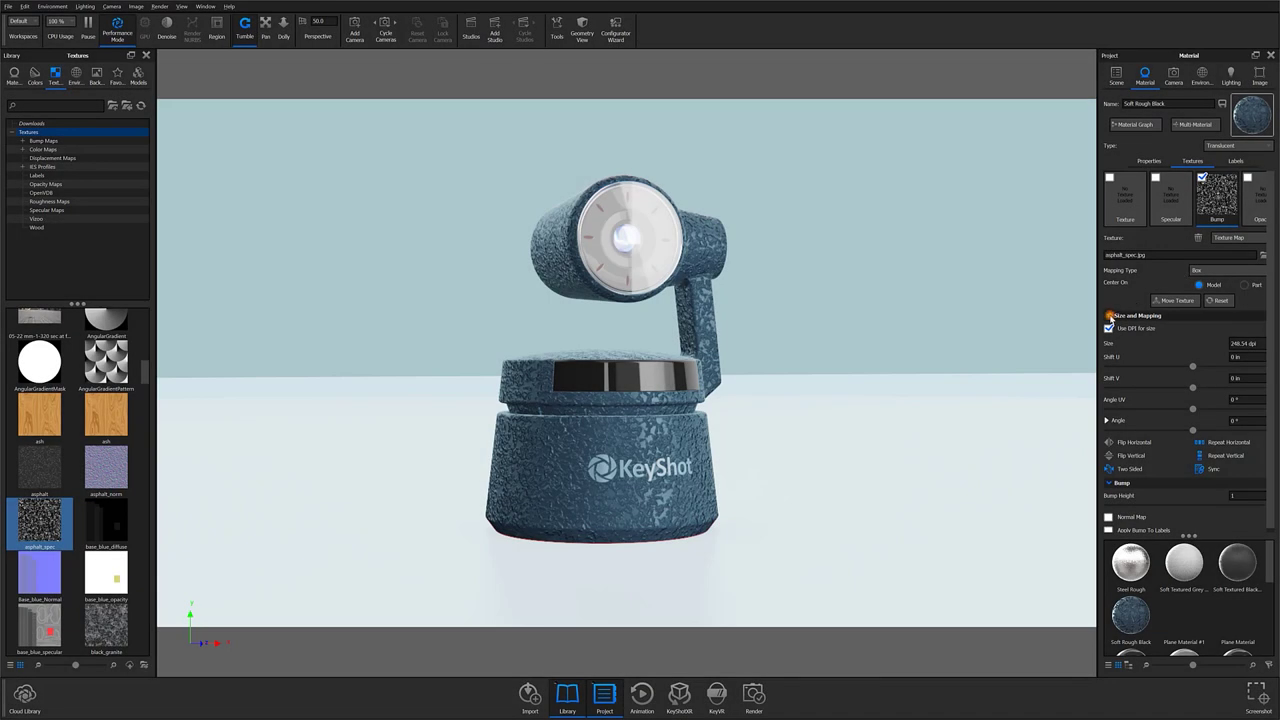
Size the asphalt bump in inches instead of DPI, unlink its proportions and stretch the width to 4.724 in
{"action": "left_click", "coordinate": [1109, 316]}
{"action": "left_click", "coordinate": [1109, 316]}
{"action": "left_click", "coordinate": [1258, 343]}
{"action": "left_click", "coordinate": [1110, 329]}
{"action": "mouse_move", "coordinate": [1174, 349]}
{"action": "left_mouse_down"}
{"action": "mouse_move", "coordinate": [1197, 351]}
{"action": "mouse_move", "coordinate": [1149, 354]}
{"action": "left_mouse_up"}
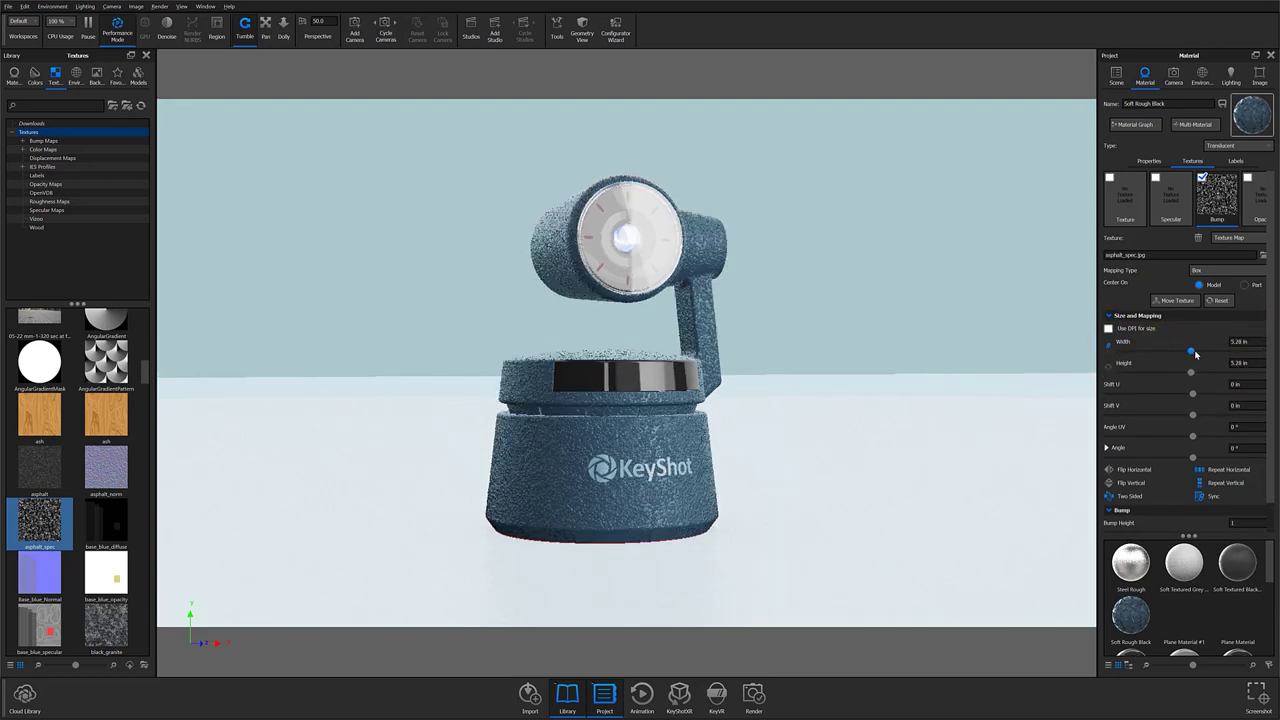
{"action": "left_click_drag", "start_coordinate": [1197, 353], "coordinate": [1164, 352]}
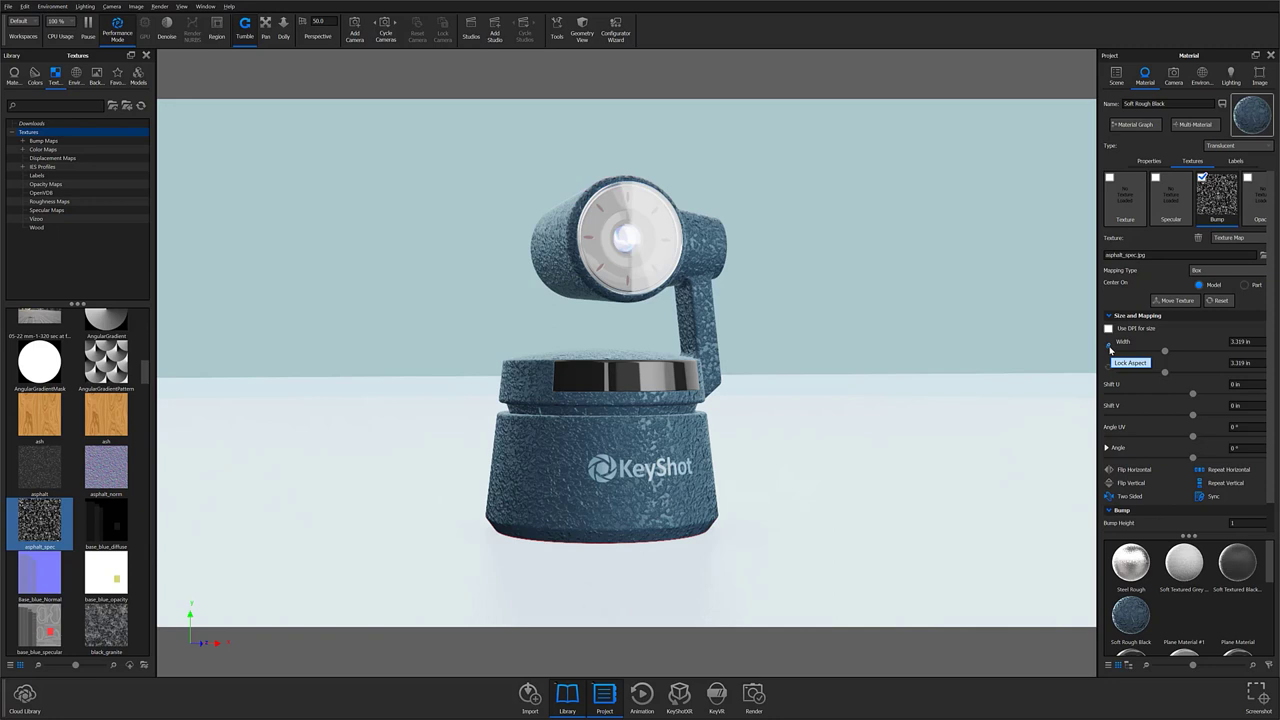
{"action": "mouse_move", "coordinate": [1164, 352]}
{"action": "left_mouse_down"}
{"action": "mouse_move", "coordinate": [1146, 351]}
{"action": "mouse_move", "coordinate": [1182, 352]}
{"action": "mouse_move", "coordinate": [1148, 351]}
{"action": "left_mouse_up"}
{"action": "left_click", "coordinate": [1108, 344]}
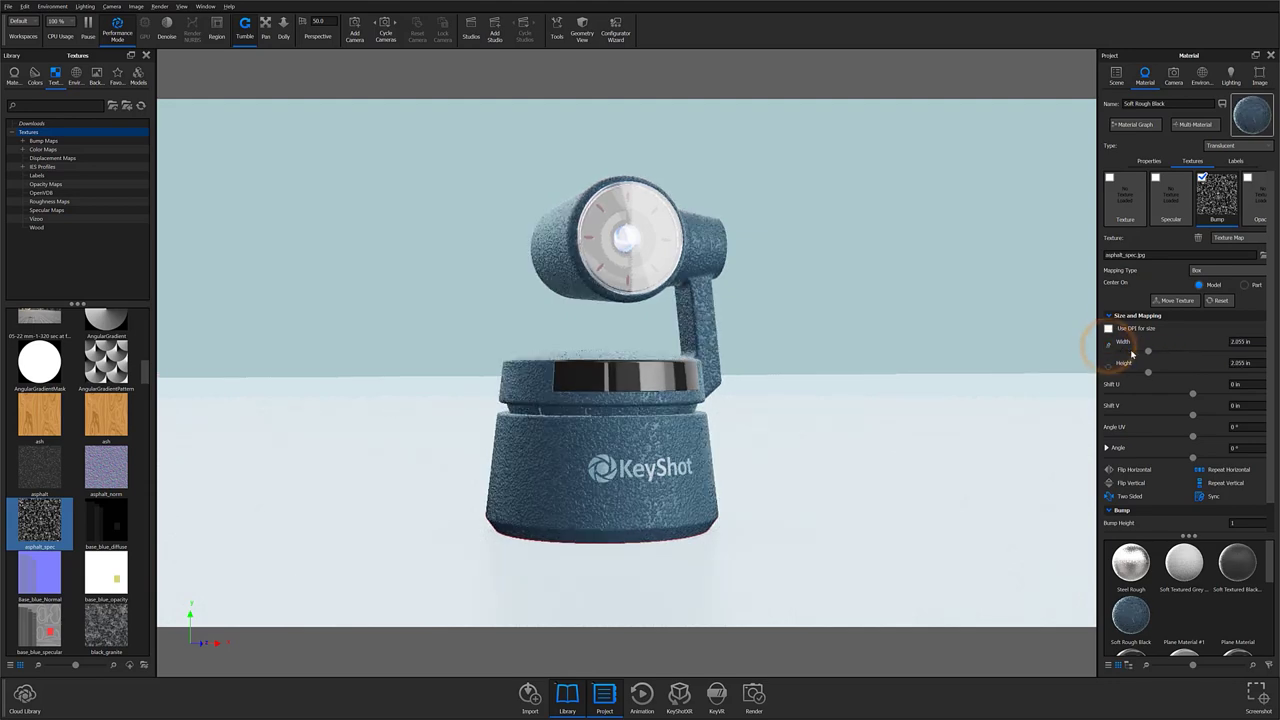
{"action": "left_click_drag", "start_coordinate": [1148, 351], "coordinate": [1205, 436]}
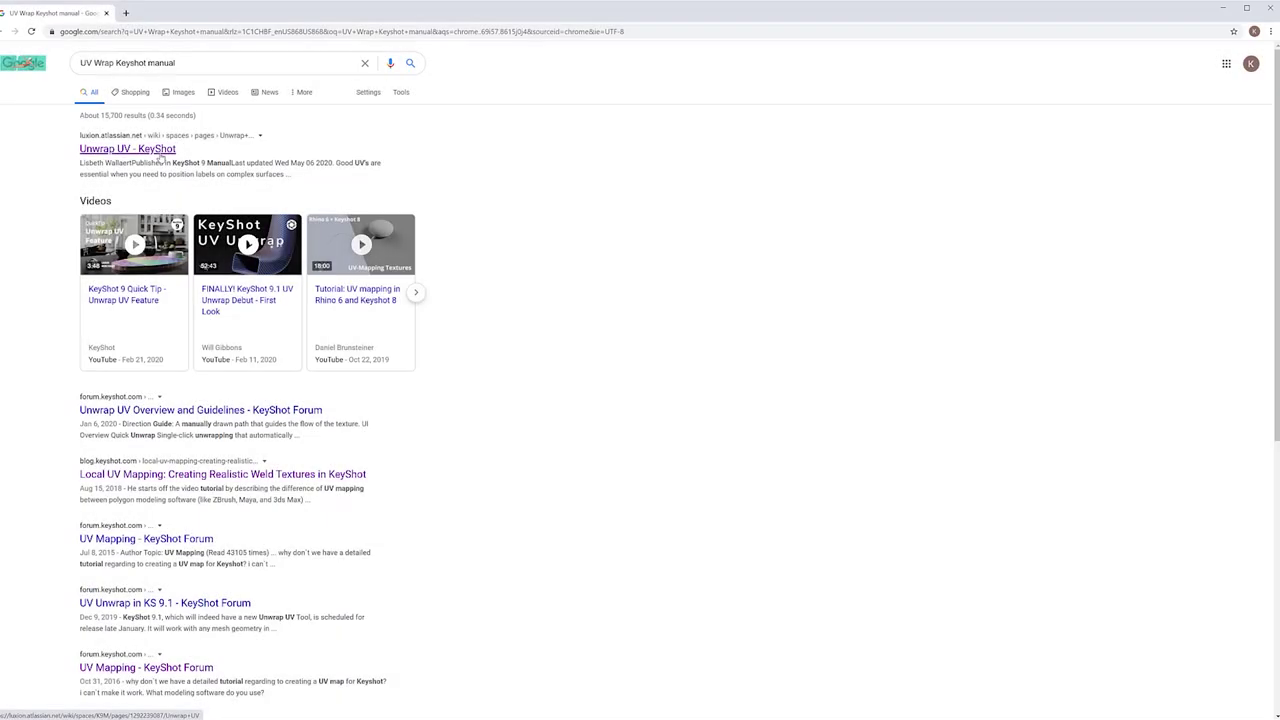
Return to the camera scene showing Soft Rough Black's asphalt_spec Box-mapped bump texture
{"action": "left_click", "coordinate": [158, 150]}
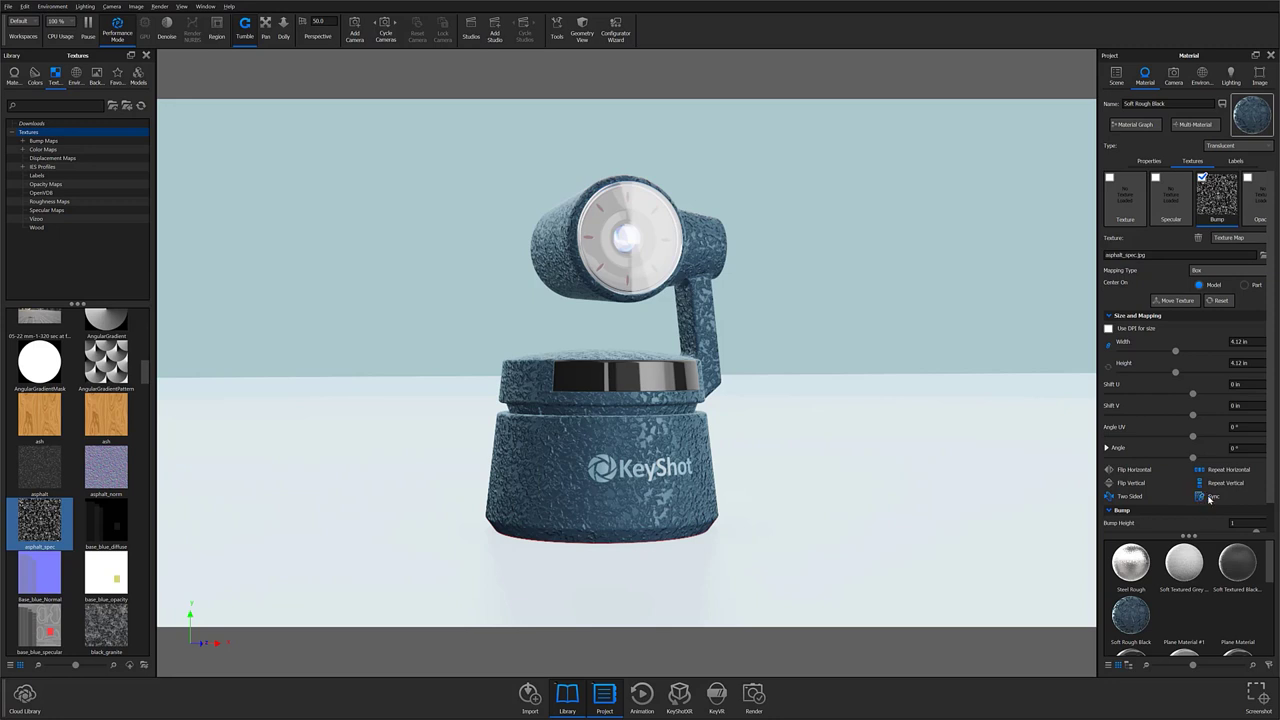
Set the camera body's bump height to 0.628 and enable Normal Map and Apply Bump To Labels
{"action": "scroll", "coordinate": [1160, 491], "scroll_direction": "down", "scroll_amount": 1}
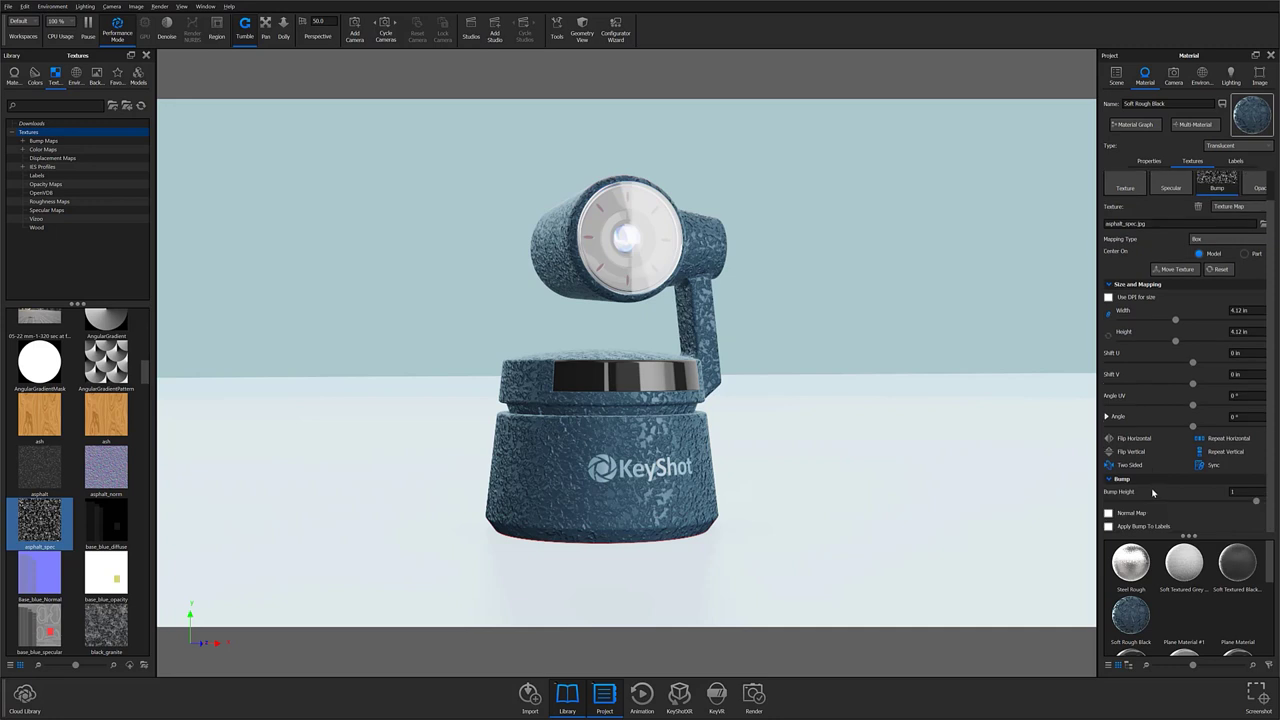
{"action": "left_click", "coordinate": [1109, 480]}
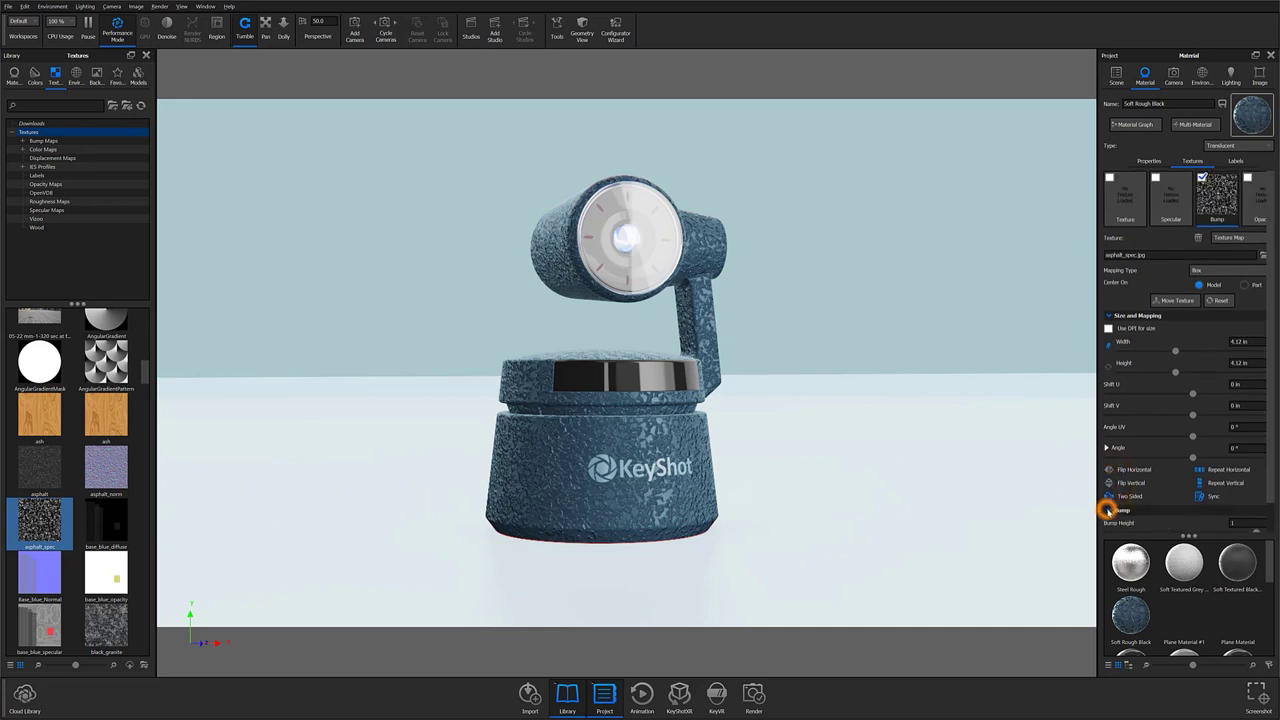
{"action": "left_click", "coordinate": [1108, 510]}
{"action": "left_click_drag", "start_coordinate": [1256, 500], "coordinate": [1153, 502]}
{"action": "left_click", "coordinate": [1108, 512]}
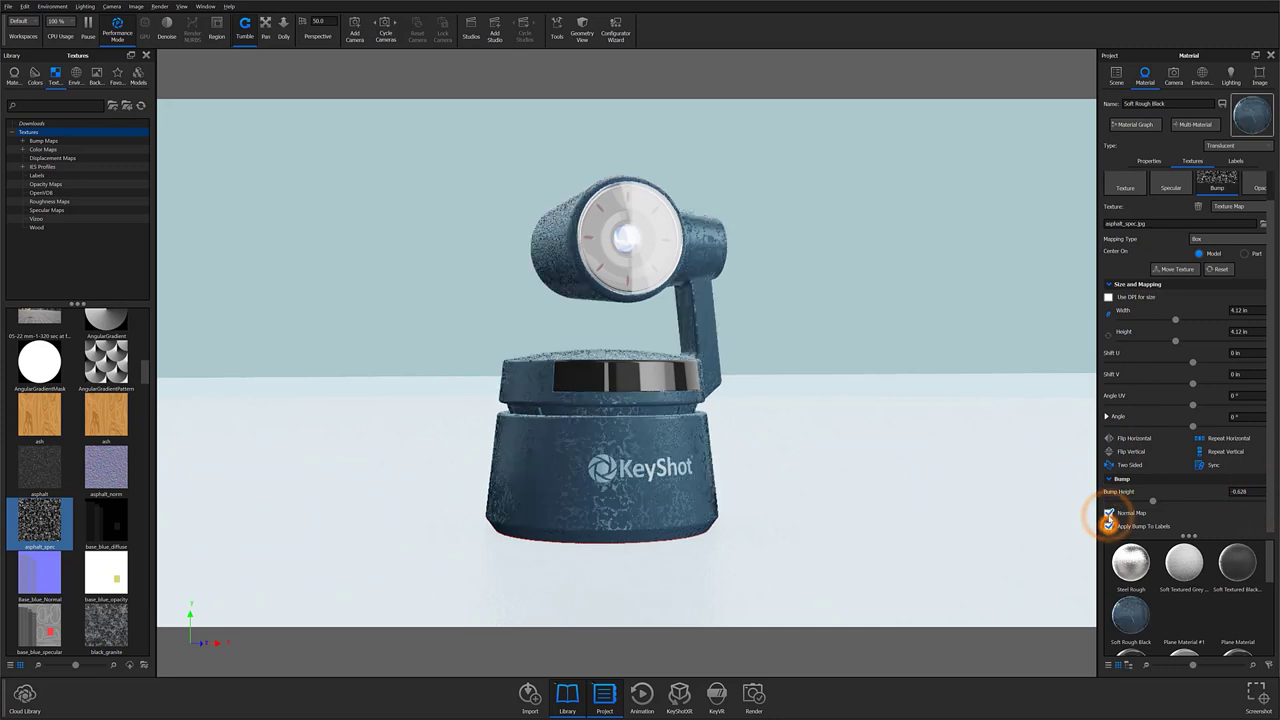
{"action": "left_click", "coordinate": [1108, 526]}
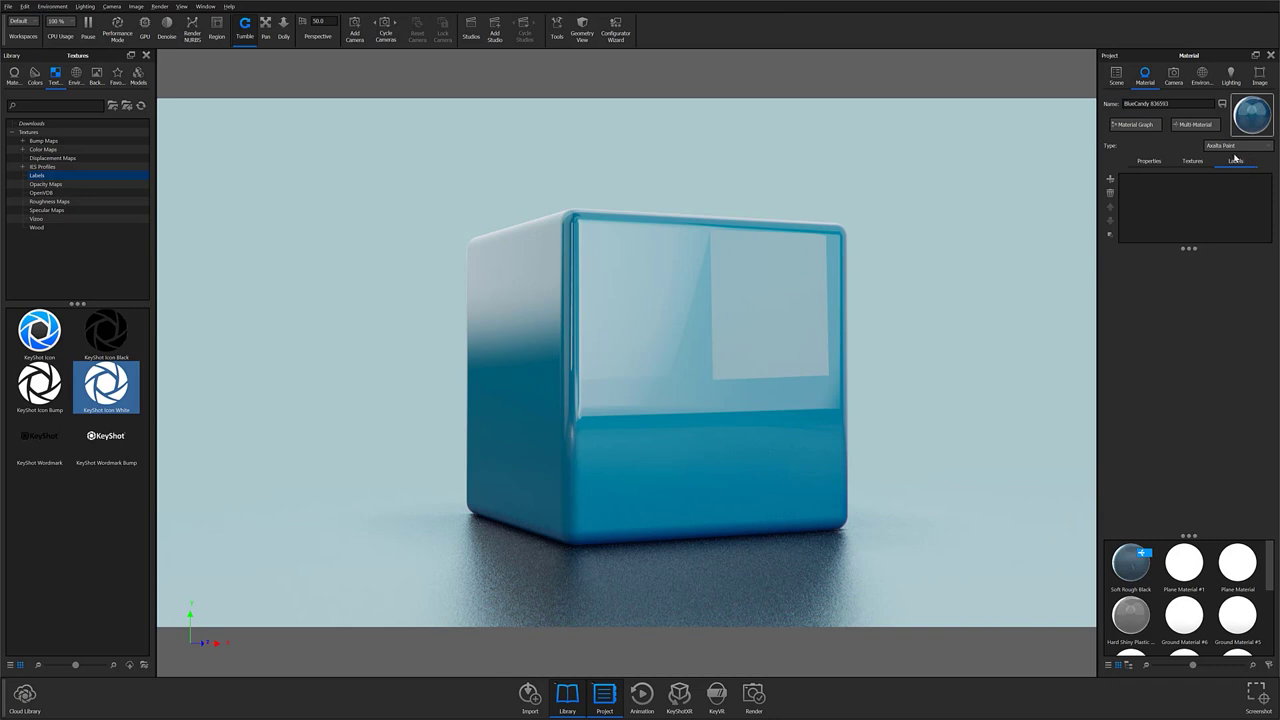
In the blue cube scene's Labels tab, drag the KeyShot Icon White texture onto the cube
{"action": "left_click", "coordinate": [1236, 162]}
{"action": "left_click", "coordinate": [1236, 164]}
{"action": "left_click_drag", "start_coordinate": [720, 516], "coordinate": [676, 478]}
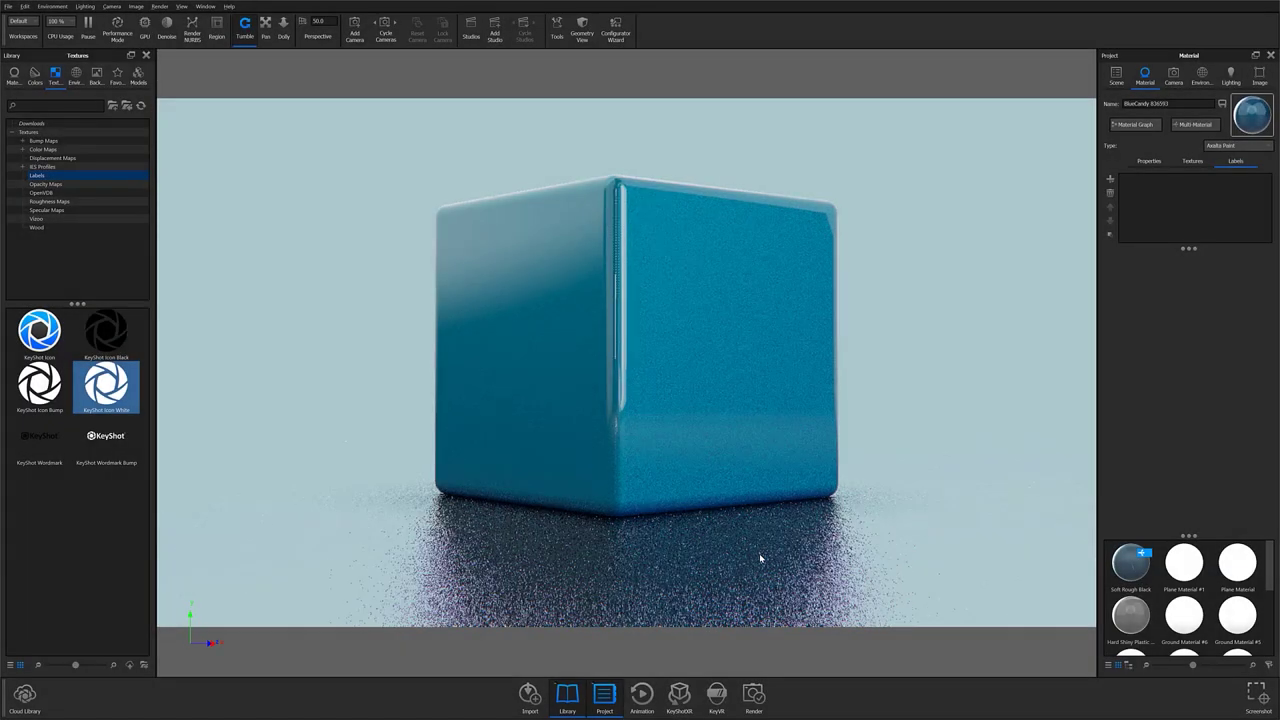
{"action": "left_click_drag", "start_coordinate": [89, 391], "coordinate": [638, 381]}
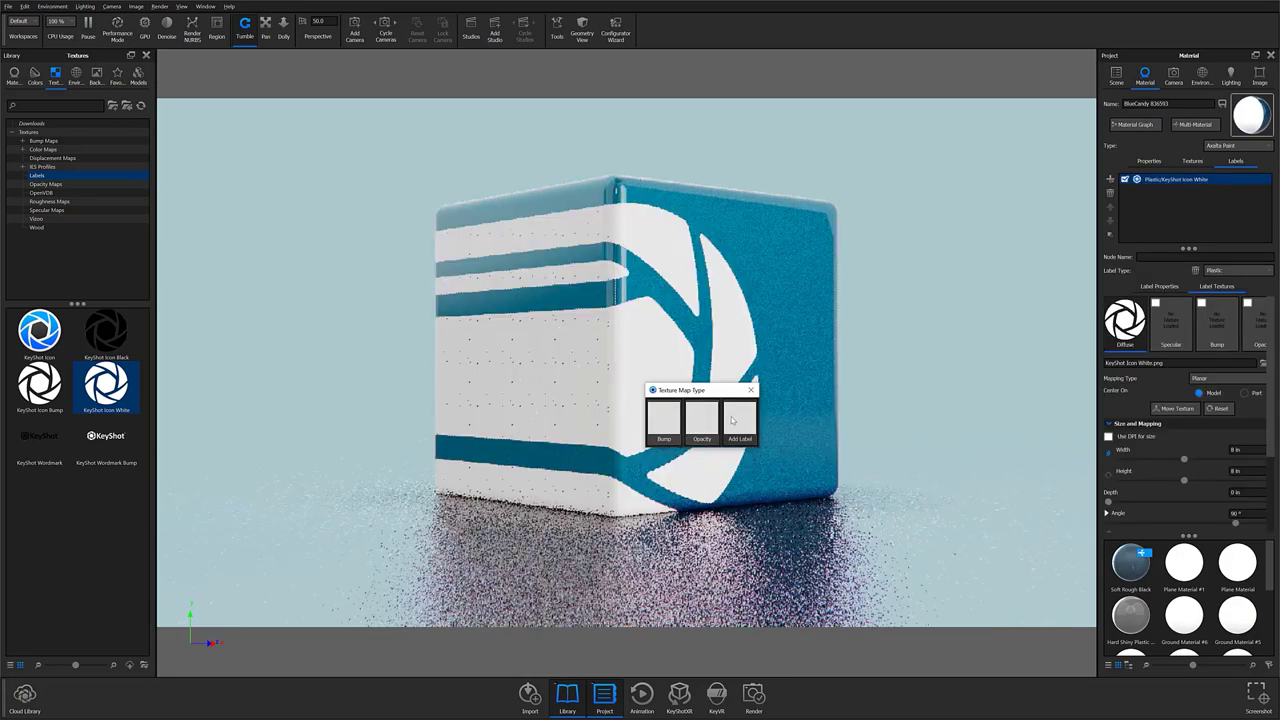
Drop the KeyShot Wordmark Bump texture on the cube as a new label
{"action": "left_click", "coordinate": [751, 390]}
{"action": "left_click_drag", "start_coordinate": [131, 430], "coordinate": [667, 397]}
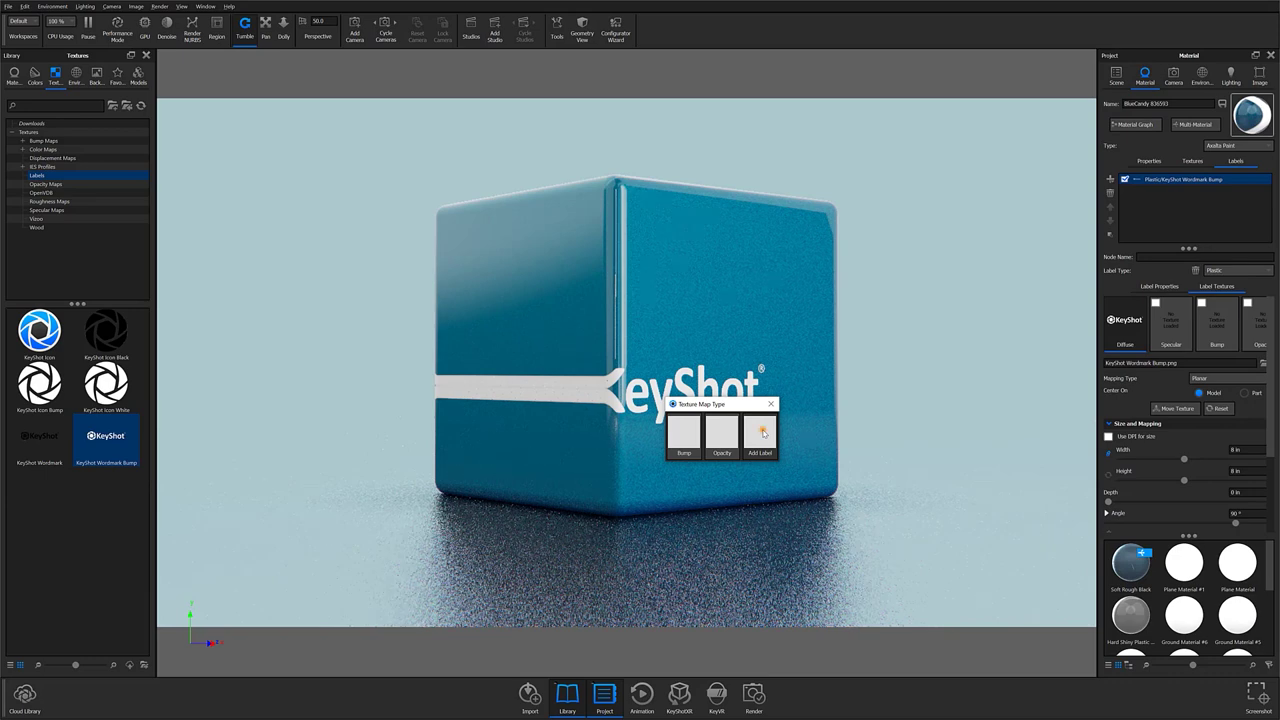
{"action": "left_click", "coordinate": [763, 433]}
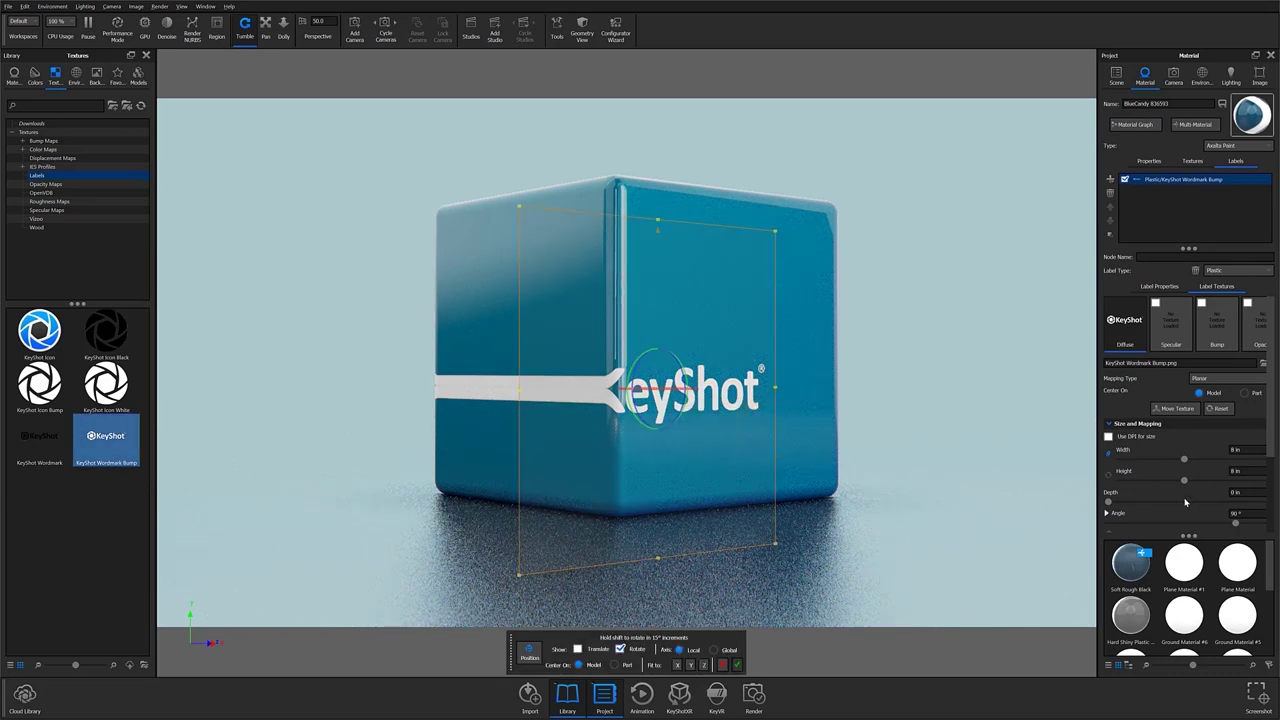
Add KeyShot Icon White to the labels list, disable it, and select the wordmark label
{"action": "scroll", "coordinate": [1157, 457], "scroll_direction": "down", "scroll_amount": 3}
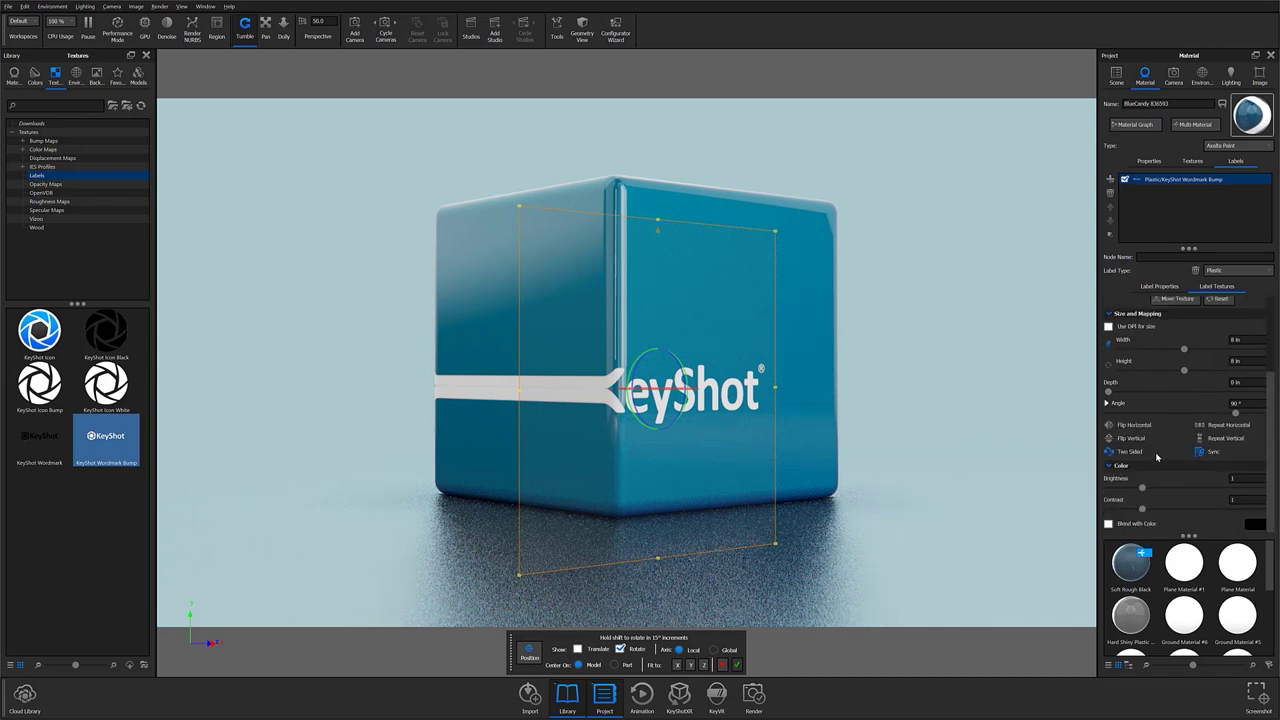
{"action": "scroll", "coordinate": [1161, 461], "scroll_direction": "up", "scroll_amount": 3}
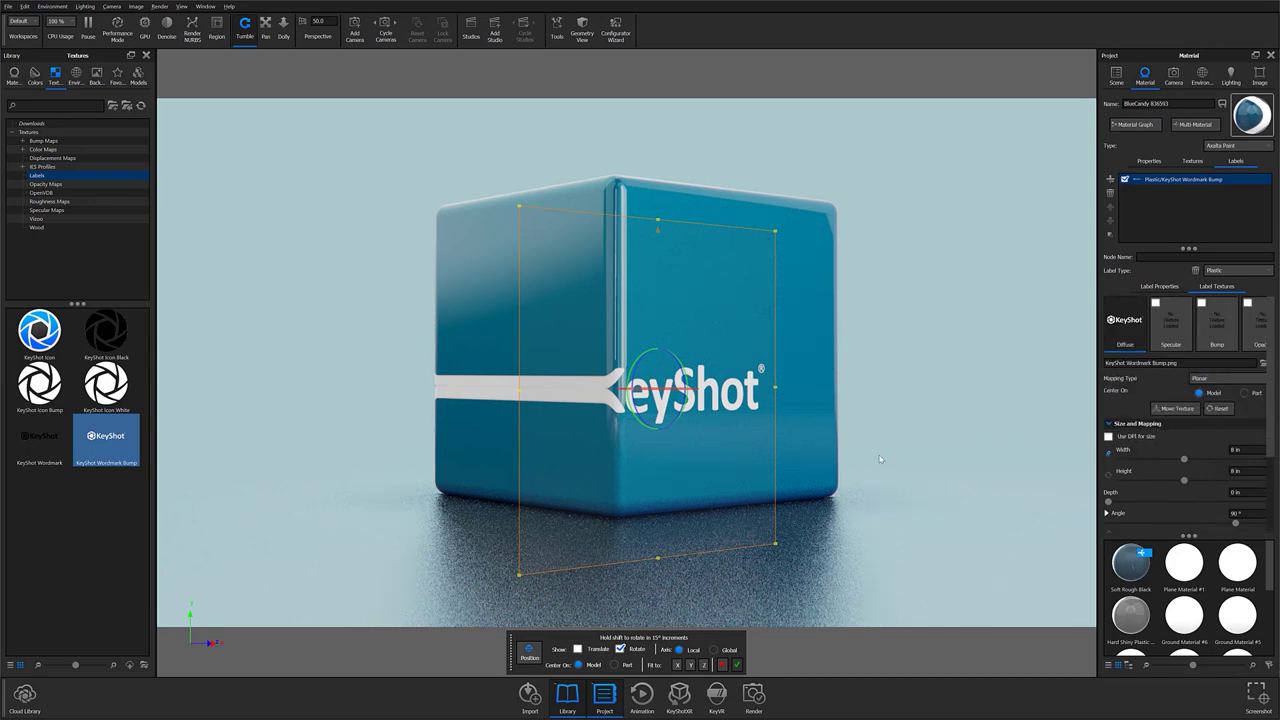
{"action": "left_click_drag", "start_coordinate": [106, 385], "coordinate": [1192, 228]}
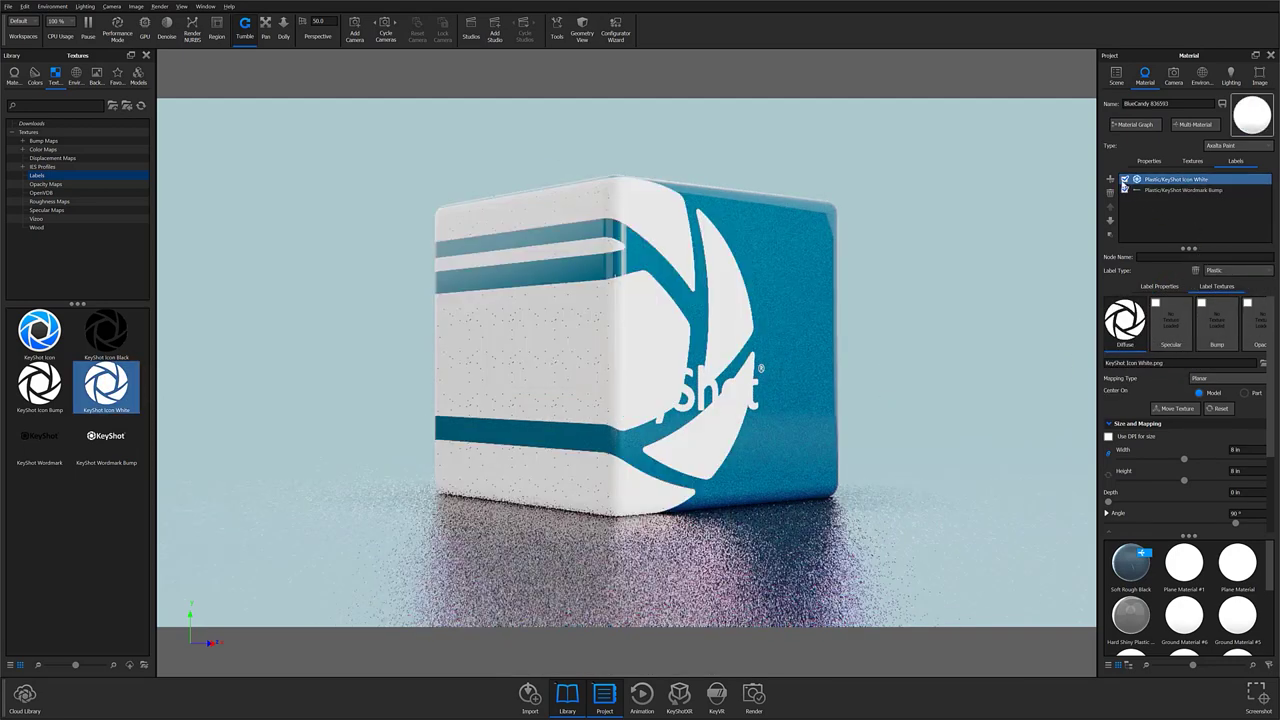
{"action": "left_click", "coordinate": [1124, 179]}
{"action": "left_click", "coordinate": [1145, 190]}
{"action": "scroll", "coordinate": [1177, 413], "scroll_direction": "down", "scroll_amount": 3}
{"action": "mouse_move", "coordinate": [1184, 349]}
{"action": "left_mouse_down"}
{"action": "mouse_move", "coordinate": [1216, 350]}
{"action": "mouse_move", "coordinate": [1176, 349]}
{"action": "left_mouse_up"}
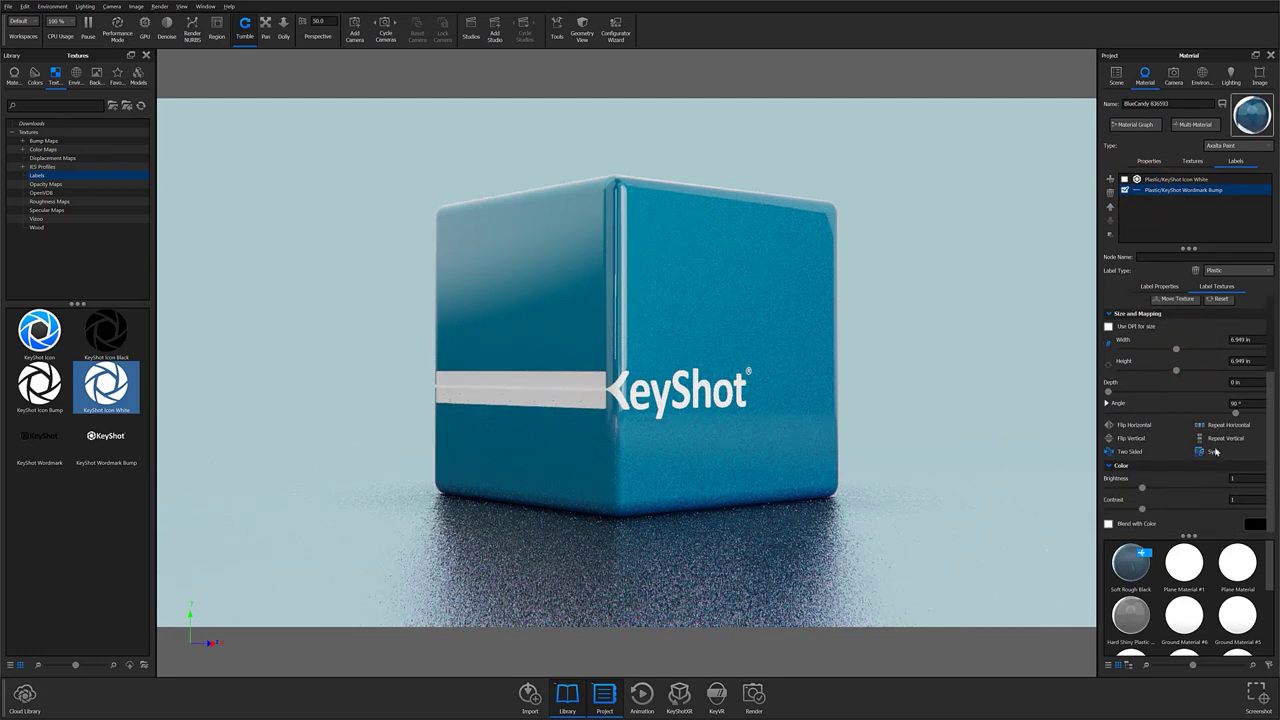
{"action": "scroll", "coordinate": [1187, 385], "scroll_direction": "up", "scroll_amount": 3}
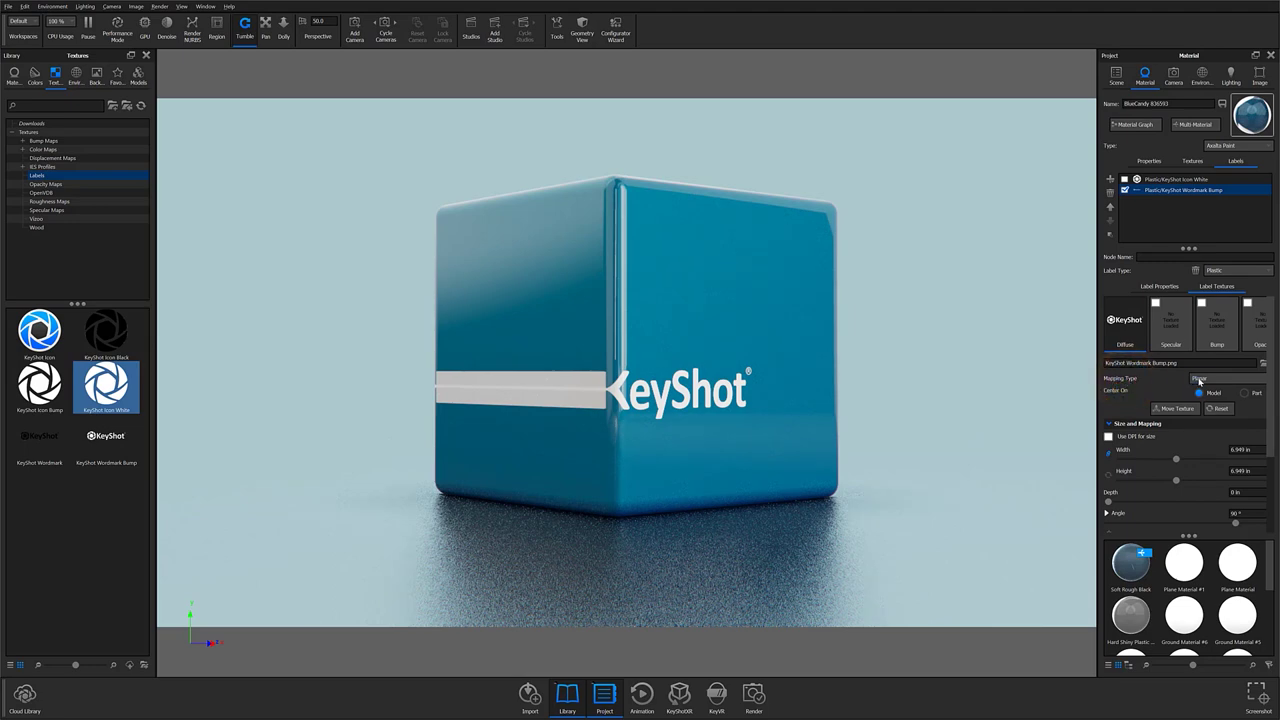
Keep Planar mapping, centre the wordmark label on the cube face and size it to 6.122 in
{"action": "left_click", "coordinate": [1200, 380]}
{"action": "left_click", "coordinate": [1200, 381]}
{"action": "left_click", "coordinate": [1172, 408]}
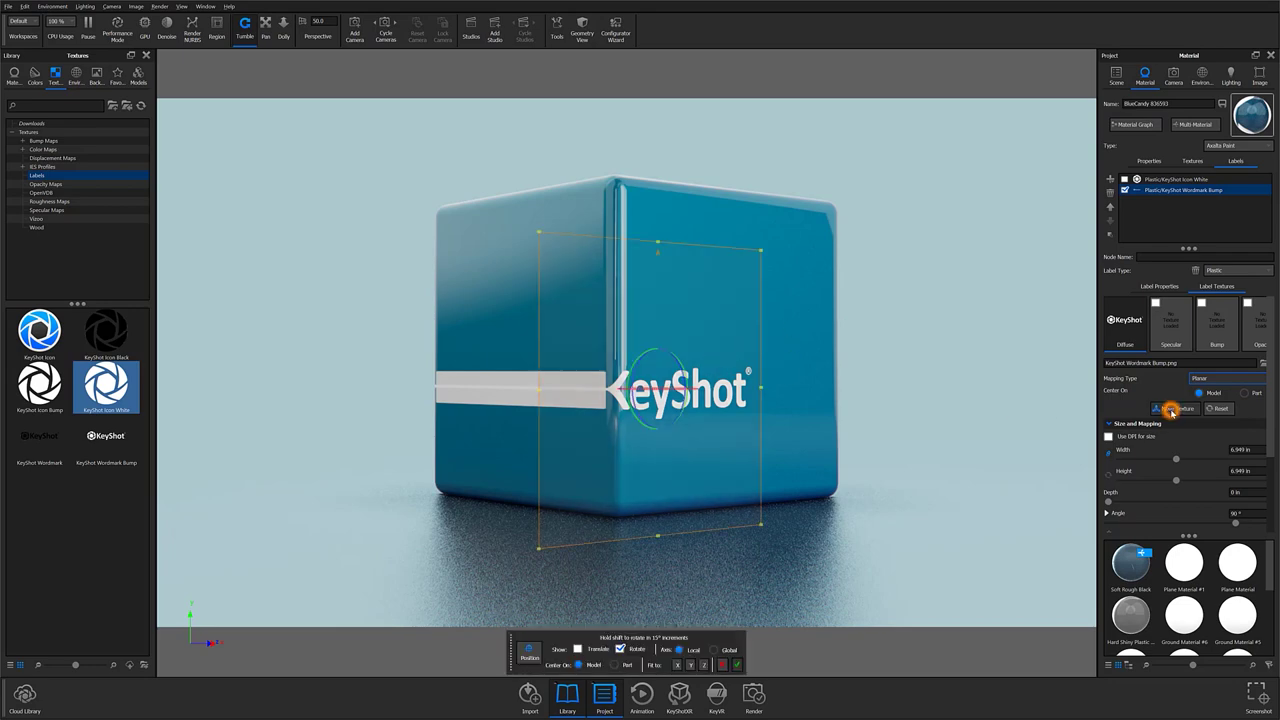
{"action": "left_click", "coordinate": [769, 352]}
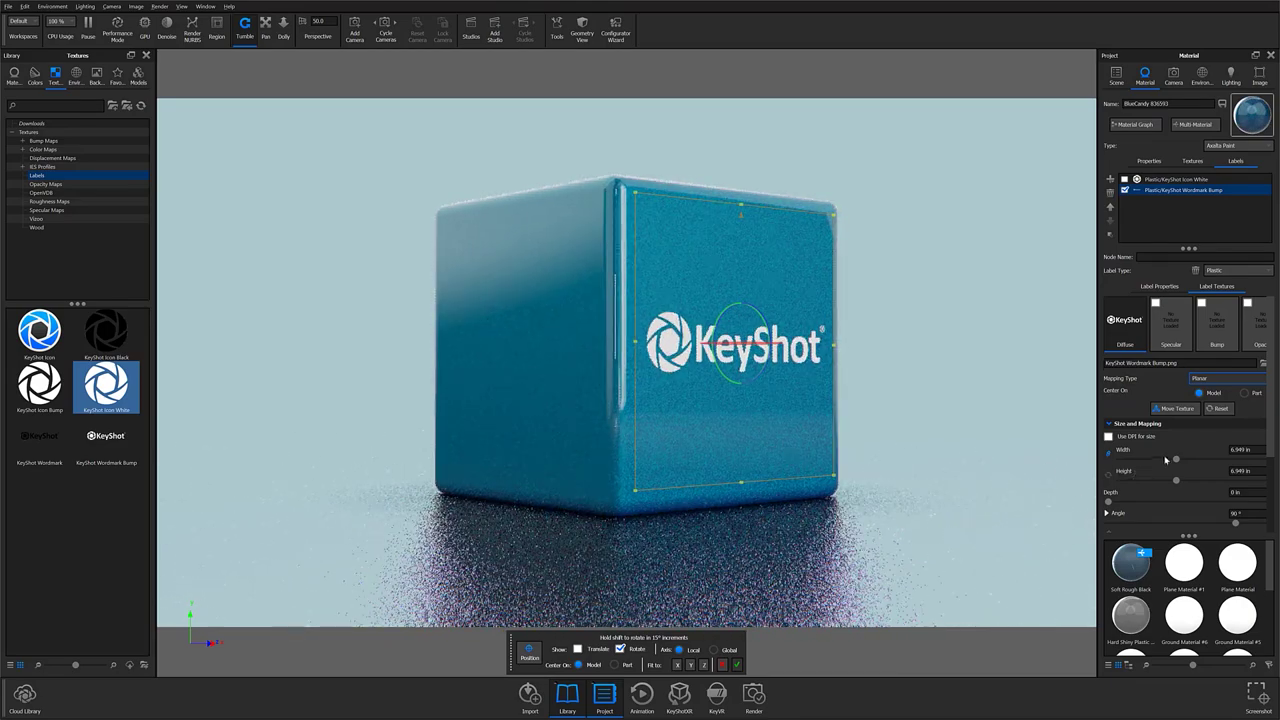
{"action": "left_click_drag", "start_coordinate": [1176, 459], "coordinate": [1164, 460]}
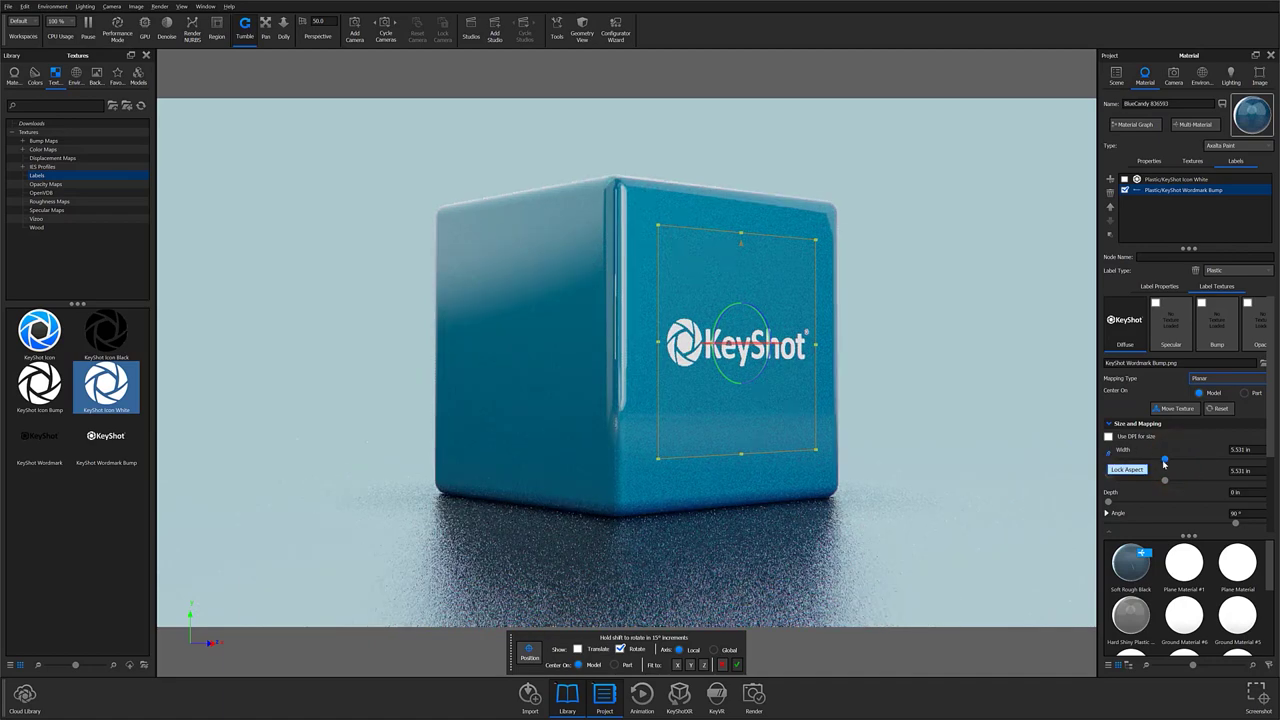
{"action": "left_click_drag", "start_coordinate": [1164, 462], "coordinate": [1171, 466]}
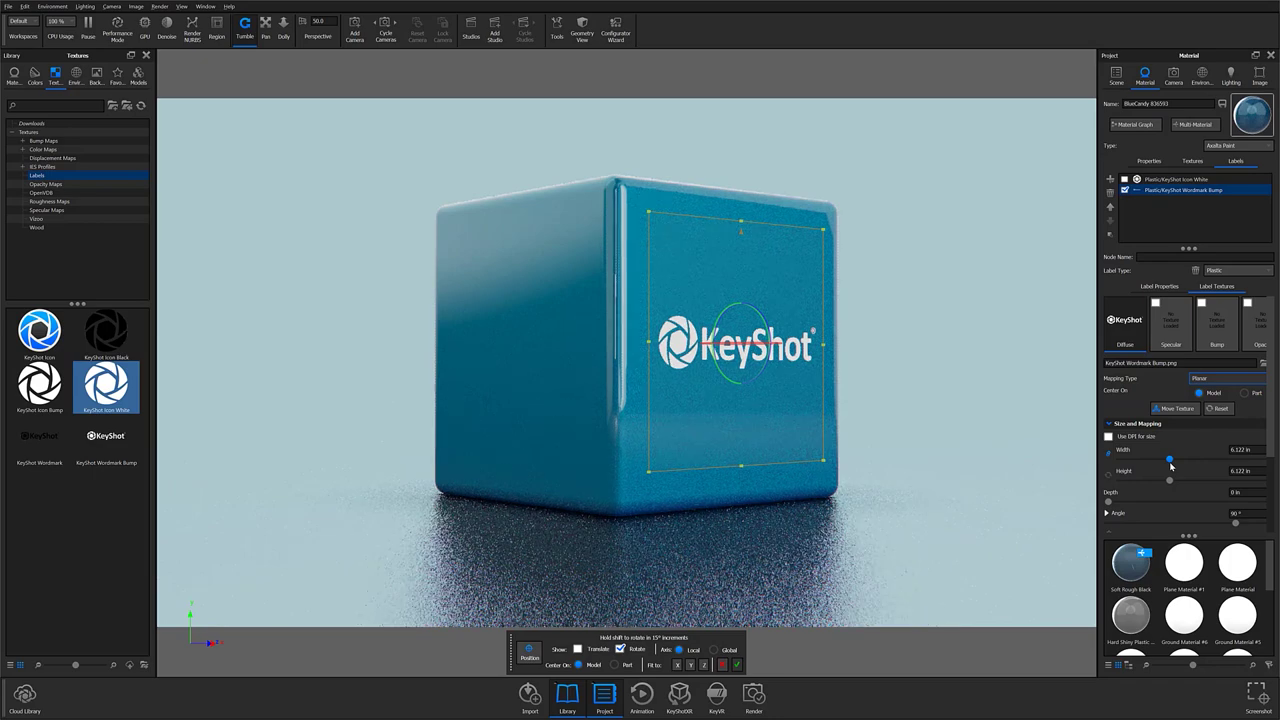
{"action": "left_click", "coordinate": [738, 664]}
{"action": "left_click_drag", "start_coordinate": [880, 540], "coordinate": [653, 521]}
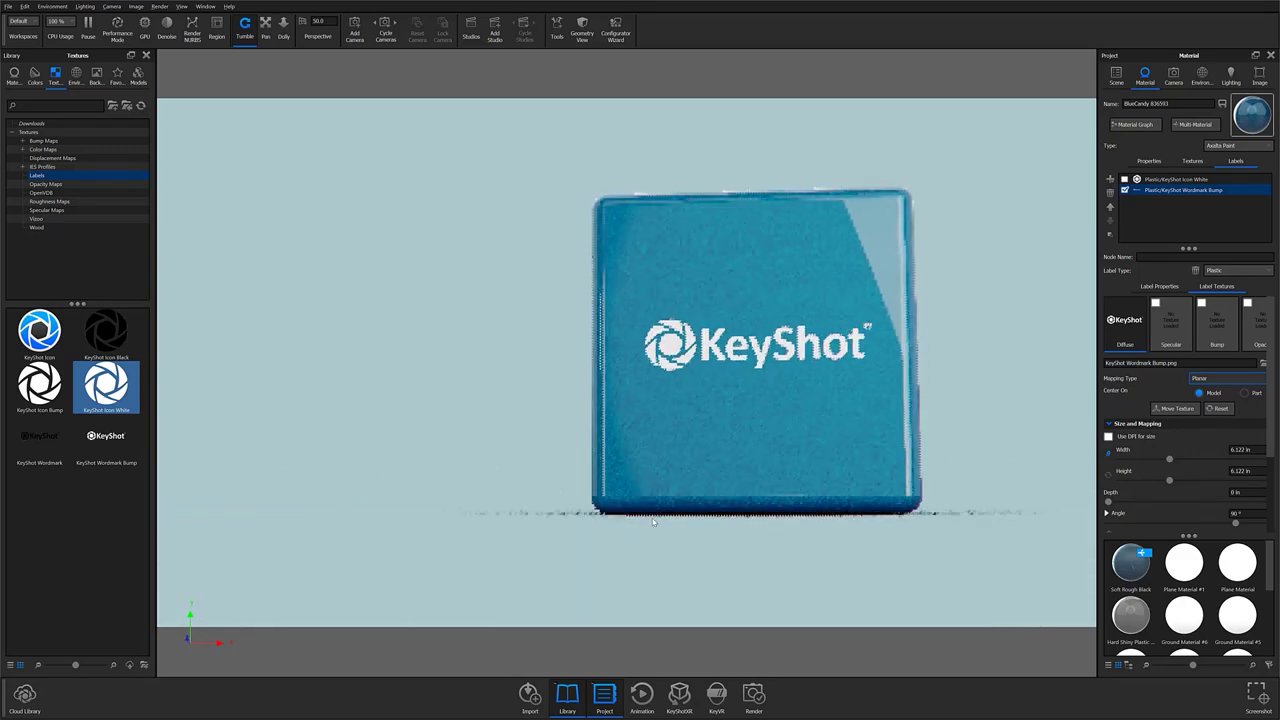
Use KeyShot Wordmark Bump as the label's bump map with a bump height of 2
{"action": "left_click_drag", "start_coordinate": [958, 440], "coordinate": [738, 462]}
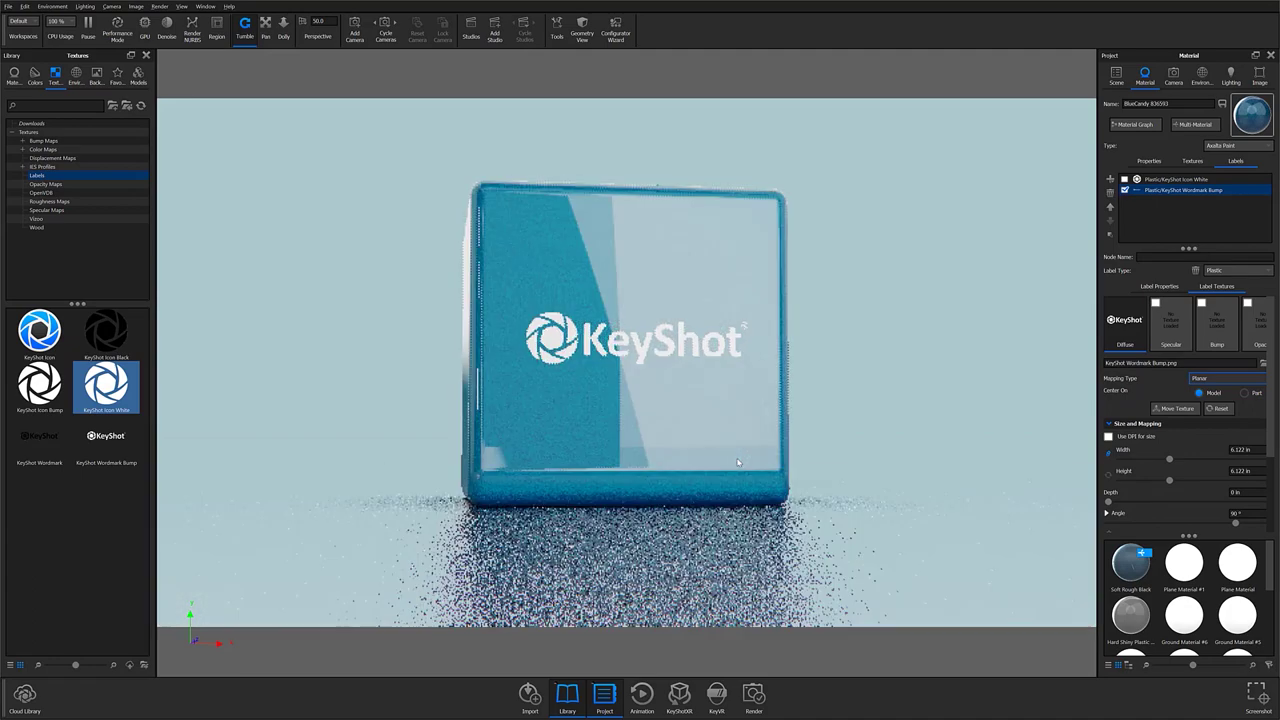
{"action": "left_click_drag", "start_coordinate": [106, 436], "coordinate": [1221, 331]}
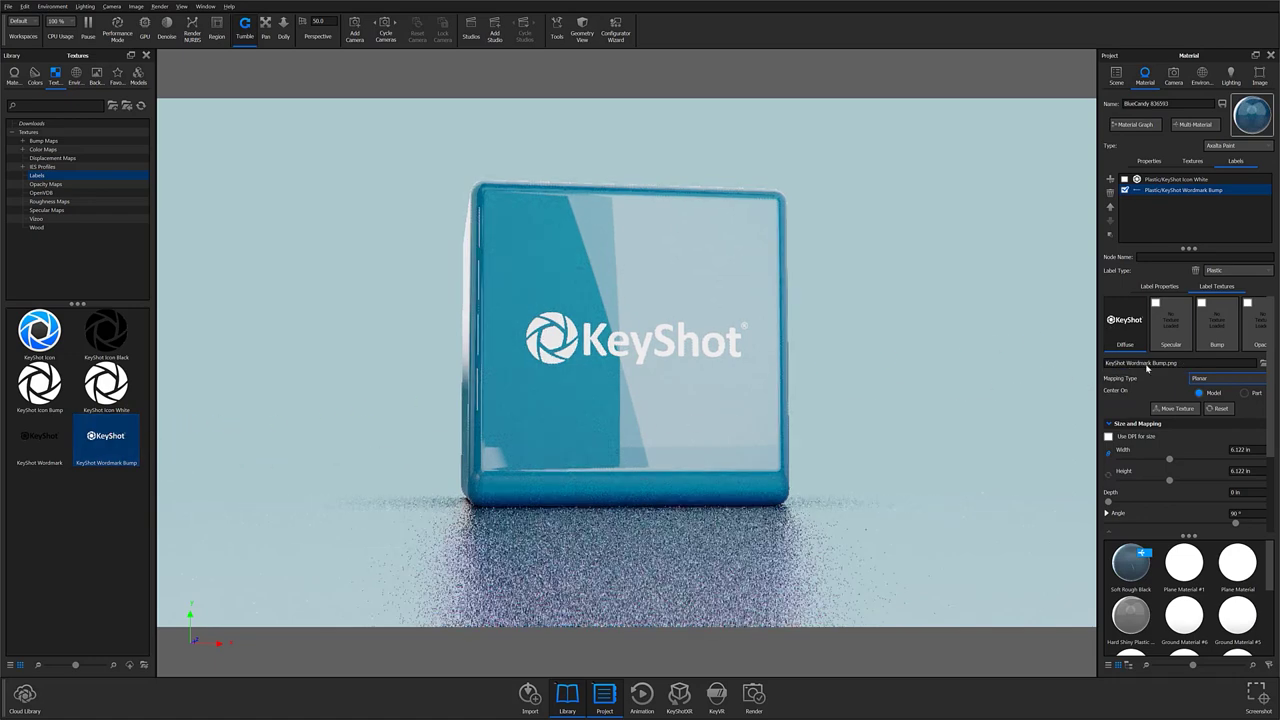
{"action": "left_click_drag", "start_coordinate": [1135, 330], "coordinate": [1215, 334]}
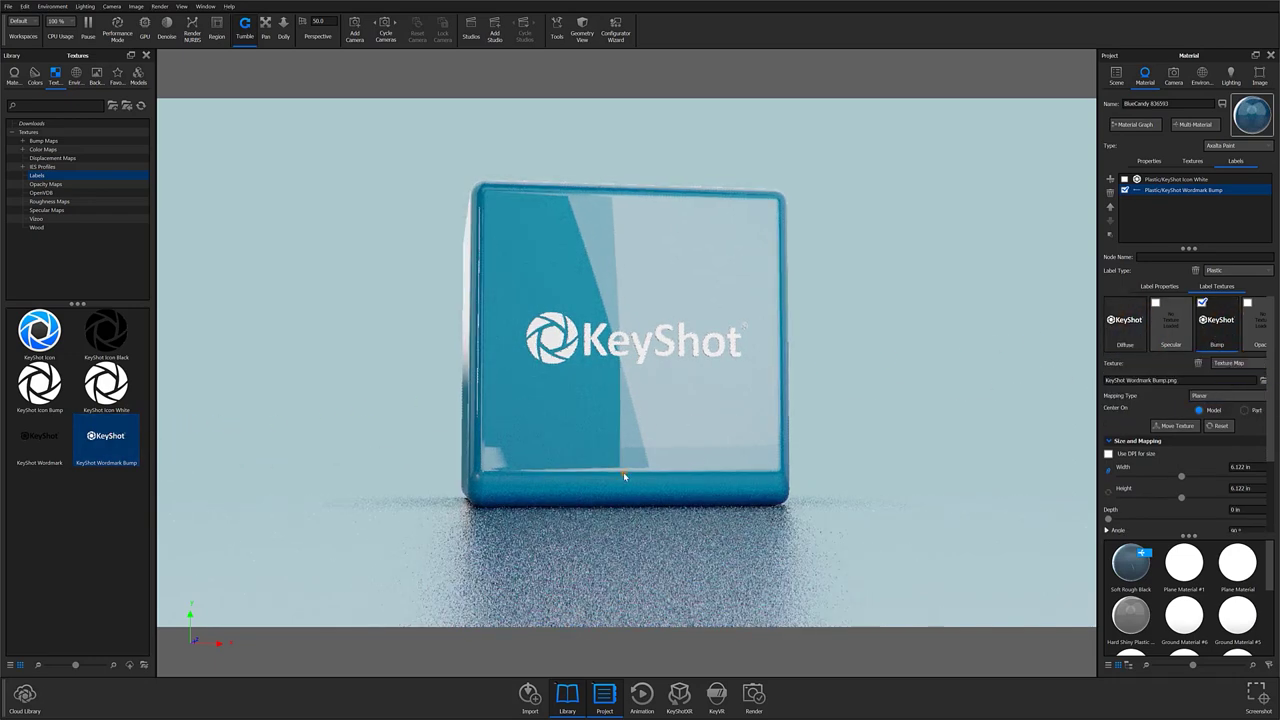
{"action": "left_click_drag", "start_coordinate": [623, 472], "coordinate": [684, 412]}
{"action": "scroll", "coordinate": [1176, 487], "scroll_direction": "down", "scroll_amount": 3}
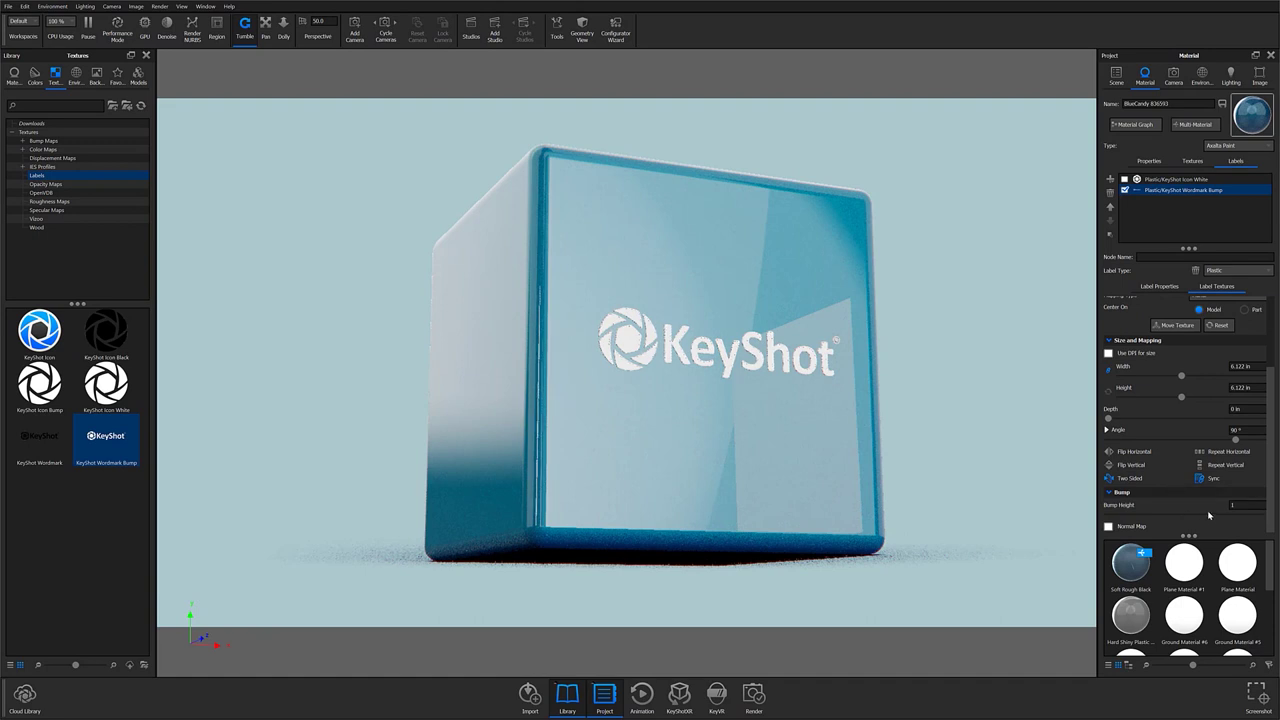
{"action": "left_click", "coordinate": [1238, 504]}
{"action": "left_click", "coordinate": [909, 476]}
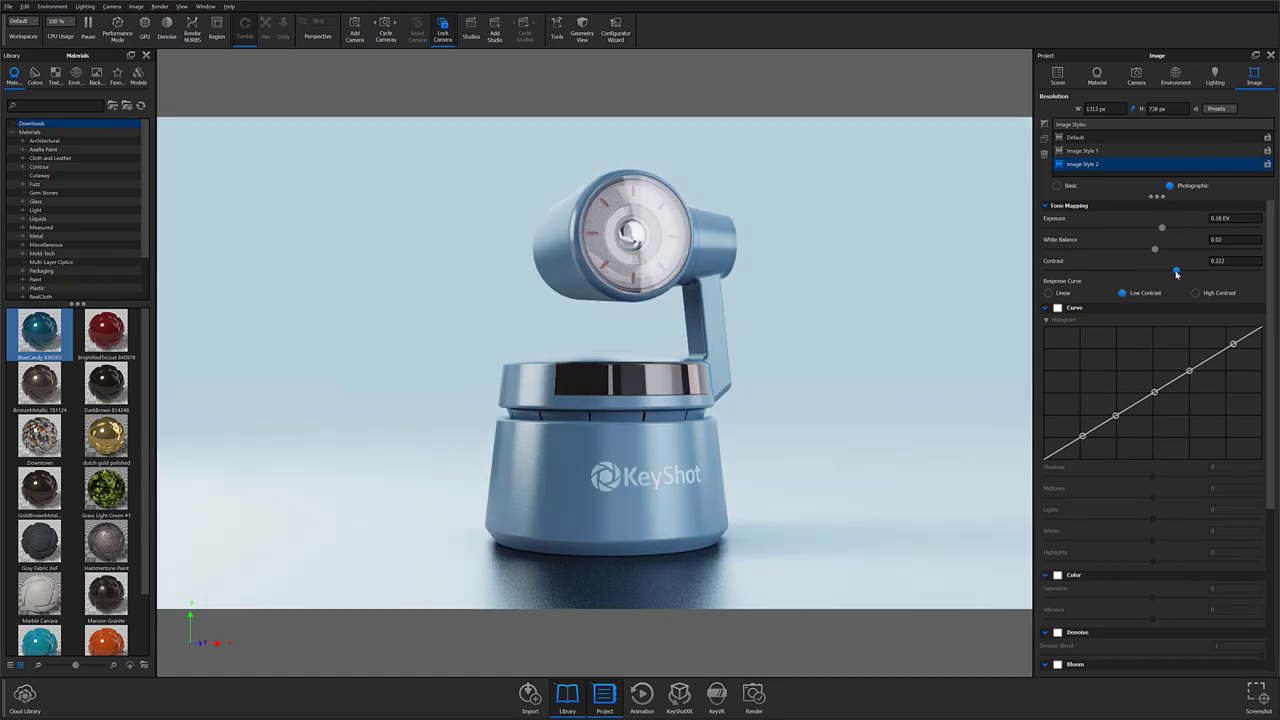
Brighten the curve midtones and enable Color adjustments with vibrance lowered to 0.204
{"action": "scroll", "coordinate": [1170, 273], "scroll_direction": "down", "scroll_amount": 2}
{"action": "left_click_drag", "start_coordinate": [1115, 335], "coordinate": [1113, 343]}
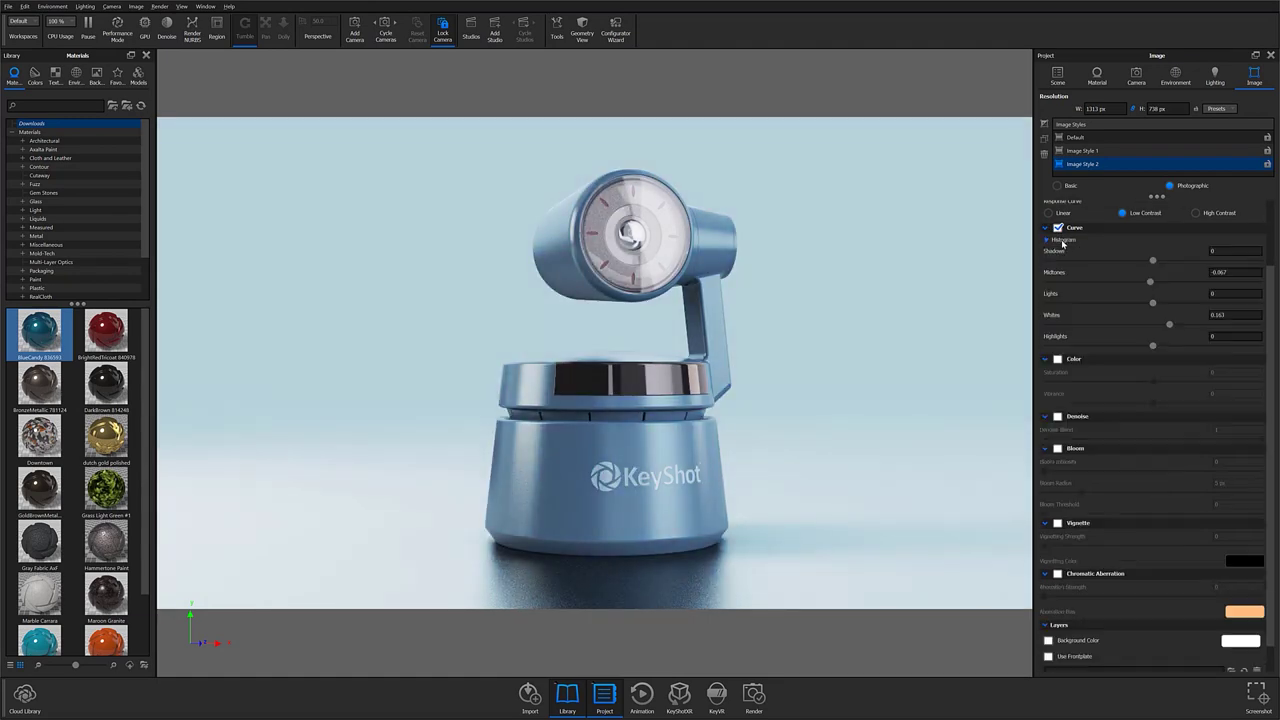
{"action": "left_click", "coordinate": [1047, 240]}
{"action": "left_click_drag", "start_coordinate": [1143, 284], "coordinate": [1146, 321]}
{"action": "left_click", "coordinate": [1209, 382]}
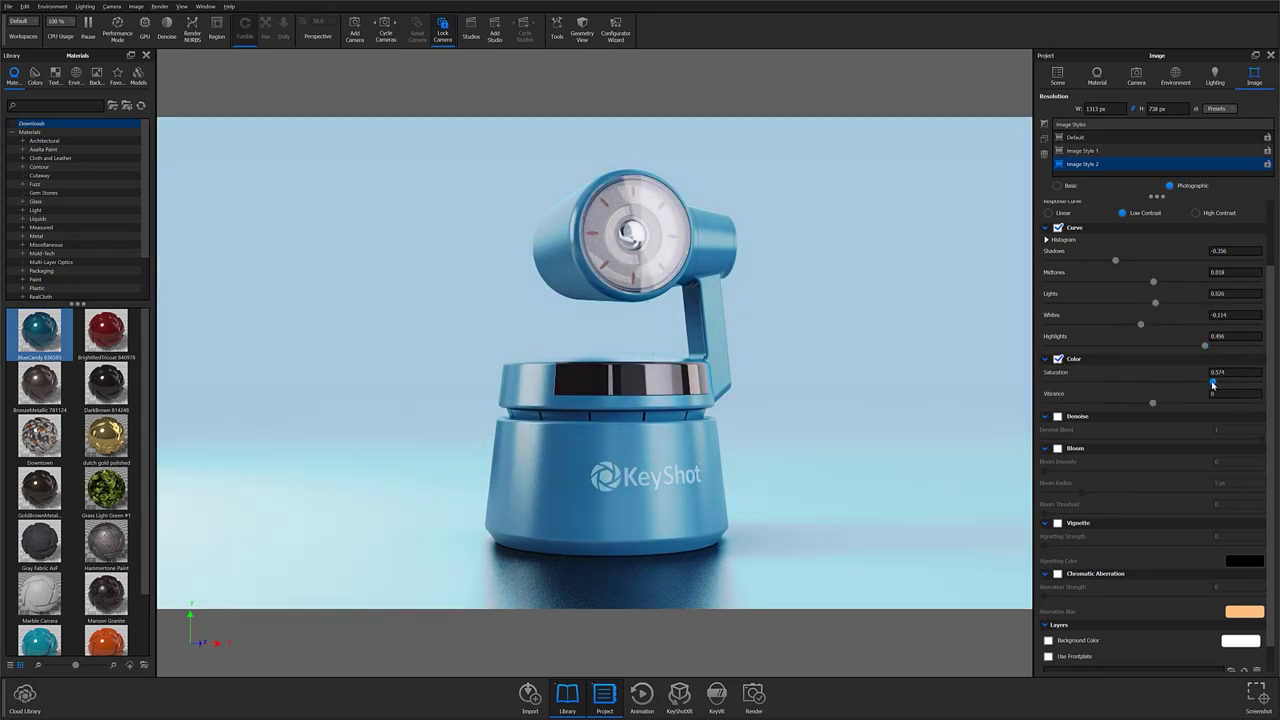
{"action": "left_click_drag", "start_coordinate": [1205, 401], "coordinate": [1174, 402]}
{"action": "left_click", "coordinate": [1058, 416]}
Enable bloom with threshold 0.341, turn on chromatic aberration, and set a red background colour
{"action": "left_click", "coordinate": [1059, 427]}
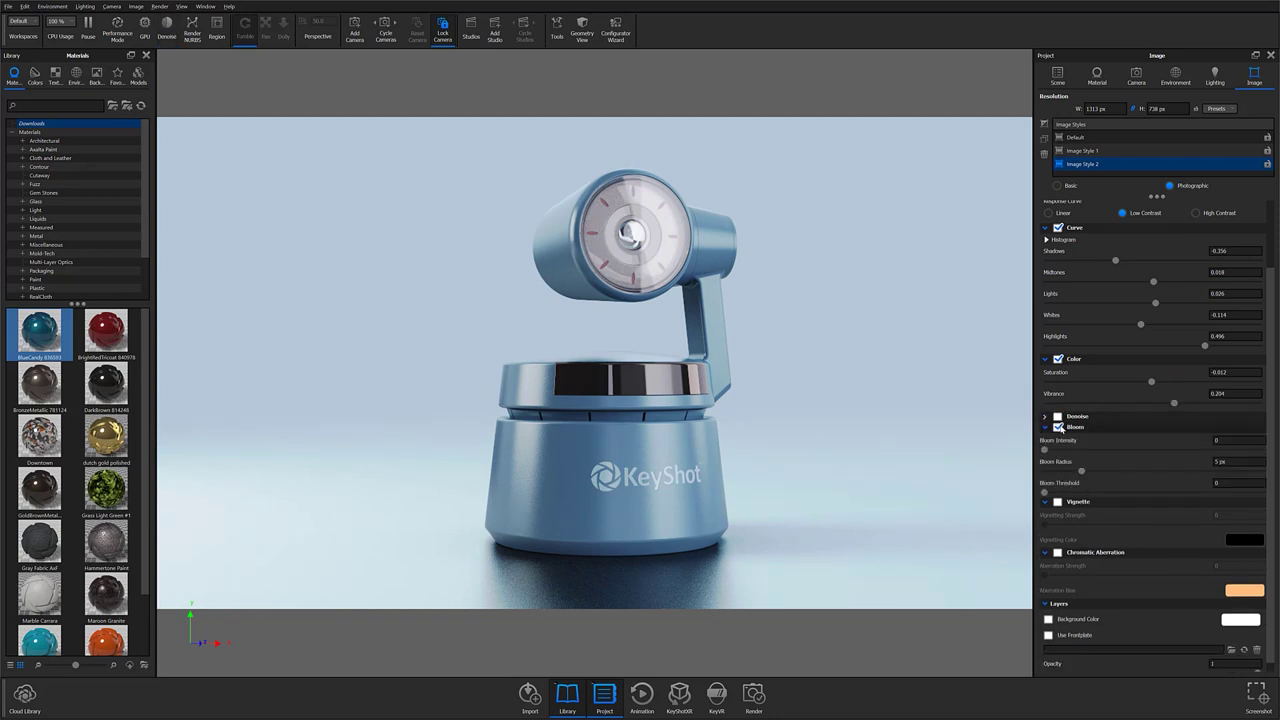
{"action": "left_click", "coordinate": [1075, 492]}
{"action": "scroll", "coordinate": [1080, 520], "scroll_direction": "down", "scroll_amount": 1}
{"action": "left_click", "coordinate": [1058, 542]}
{"action": "left_click_drag", "start_coordinate": [1079, 565], "coordinate": [1127, 563]}
{"action": "left_click", "coordinate": [1048, 609]}
{"action": "left_click", "coordinate": [1240, 609]}
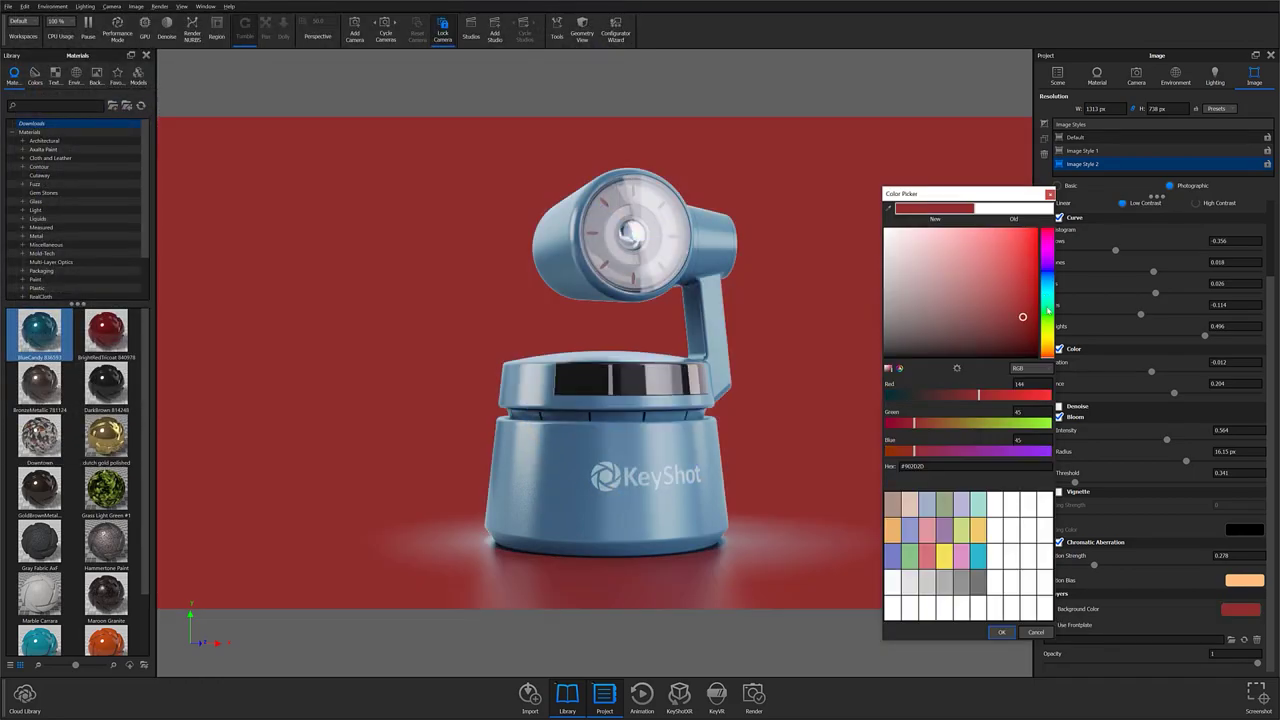